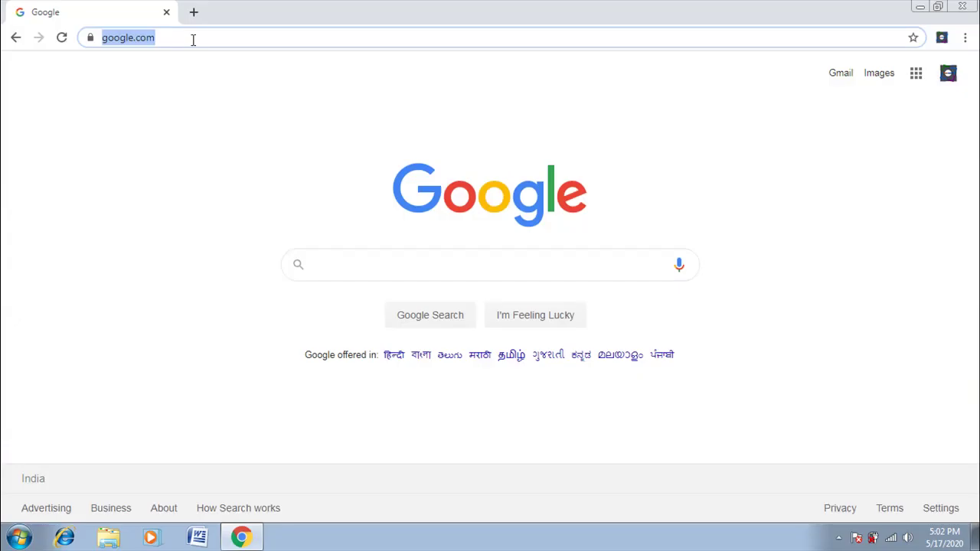
type("https://eseva.csccloud.in/ucl/")
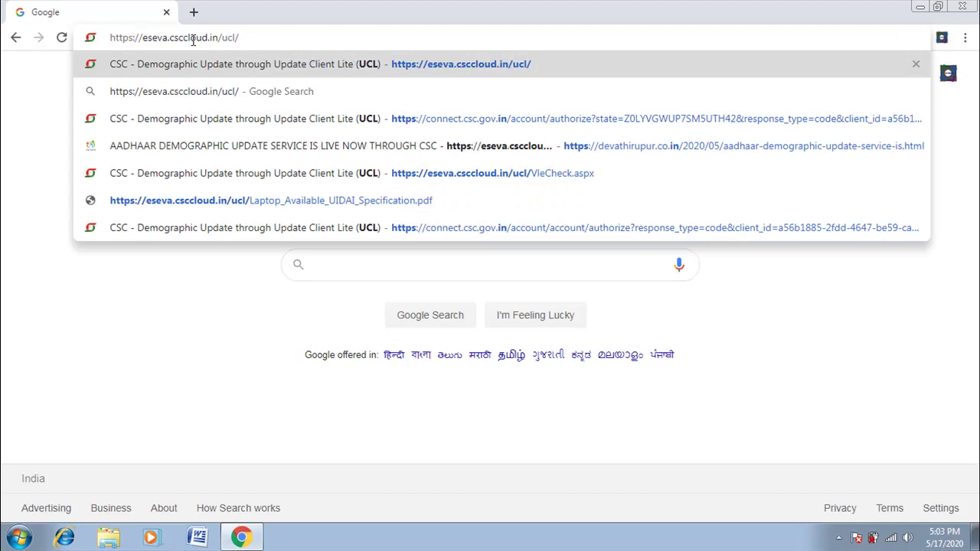
key("Return")
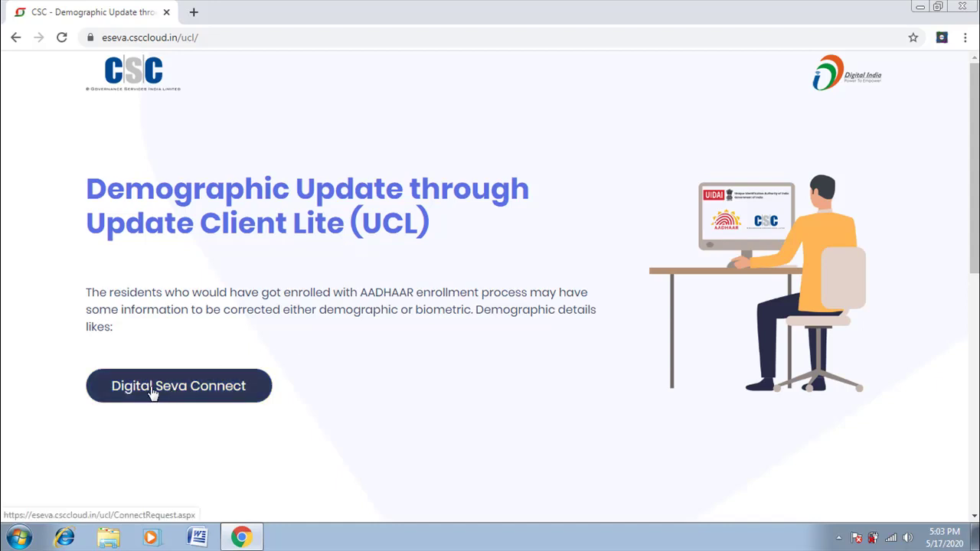
left_click(203, 392)
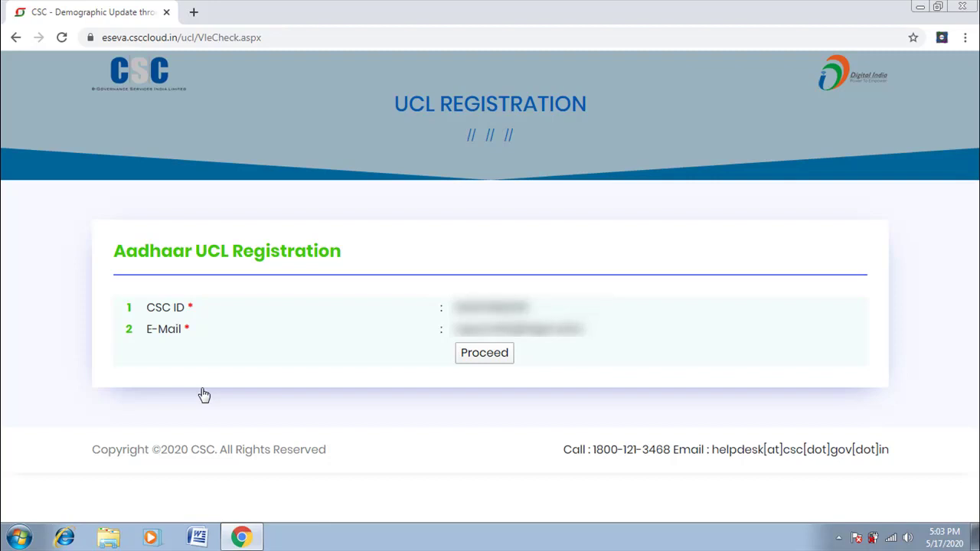
left_click(483, 353)
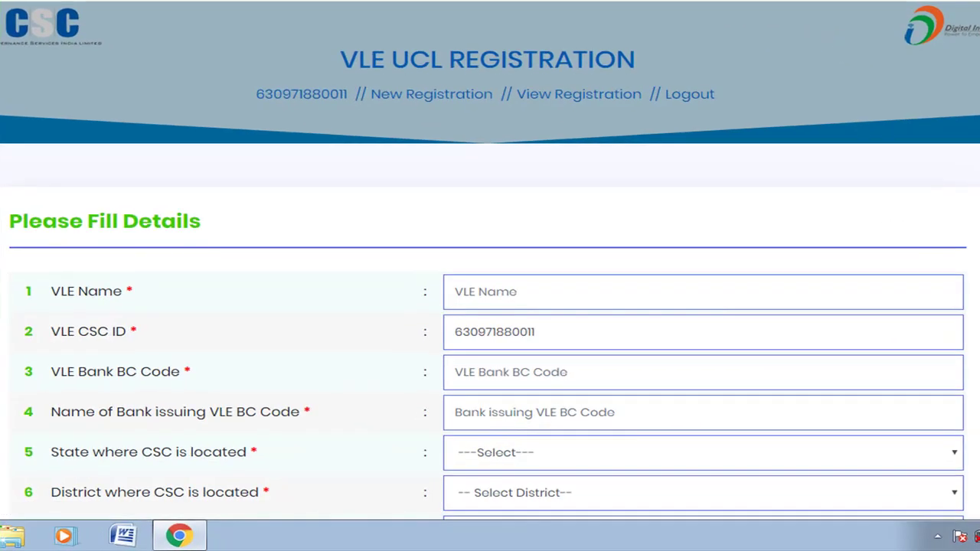
scroll(490, 306, "down", 3)
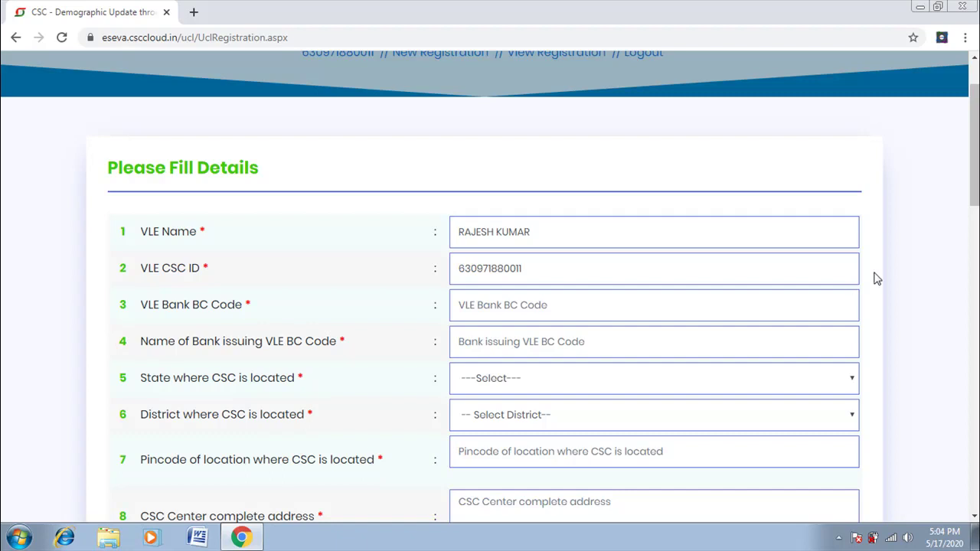
left_click_drag(973, 153, 973, 192)
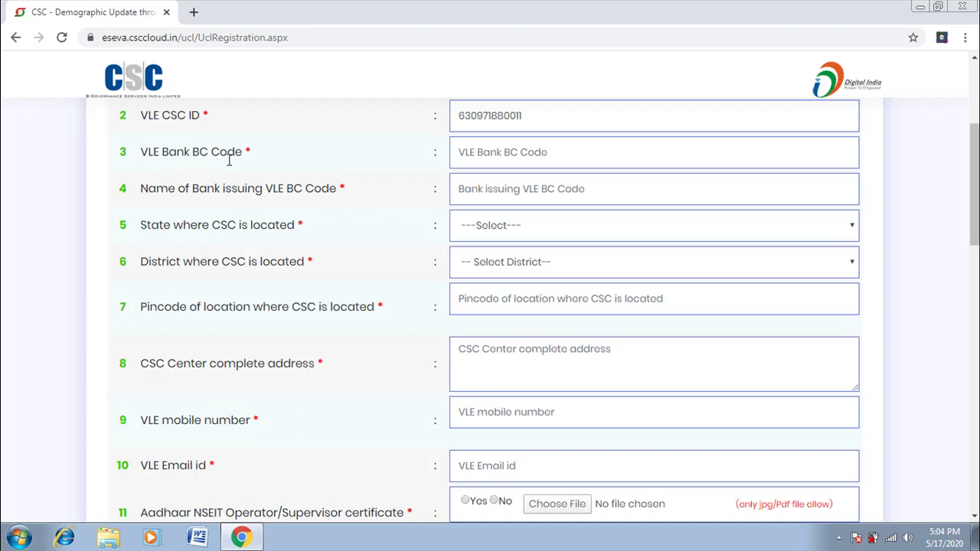
left_click(572, 149)
type("8")
key("BackSpace")
left_click(500, 184)
Step: Set the state where the CSC is located to BIHAR and its district to MUZAFFARPUR
left_click(519, 224)
key("b")
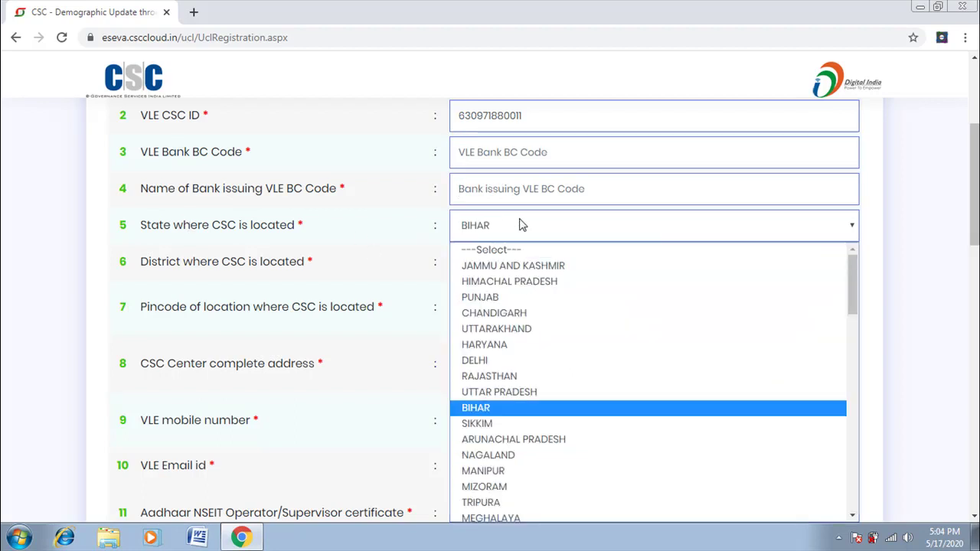
key("Return")
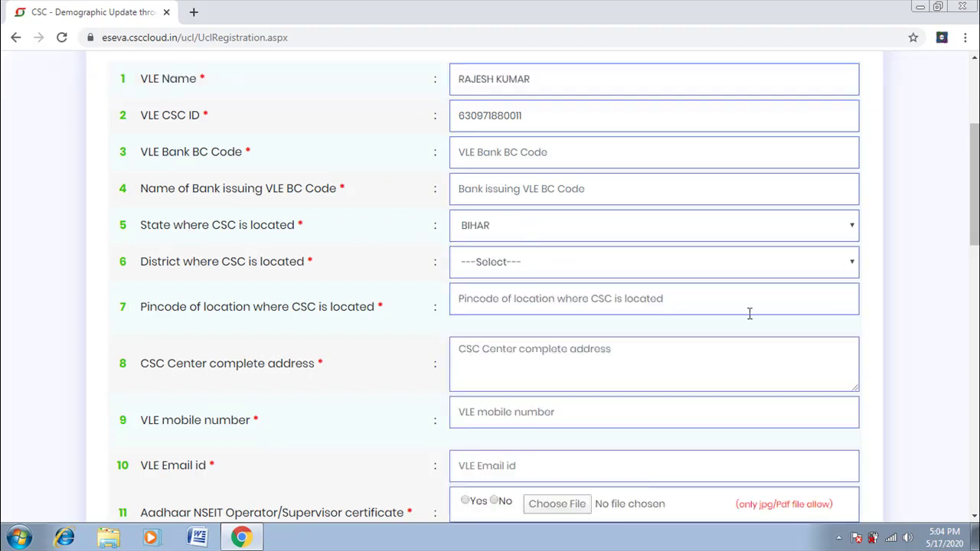
left_click(662, 269)
key("m")
key("u")
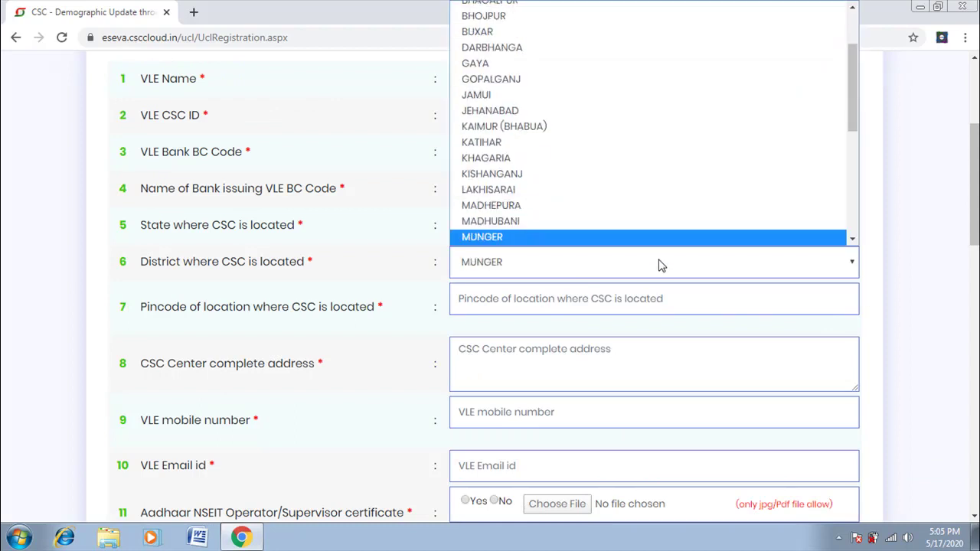
key("z")
key("Return")
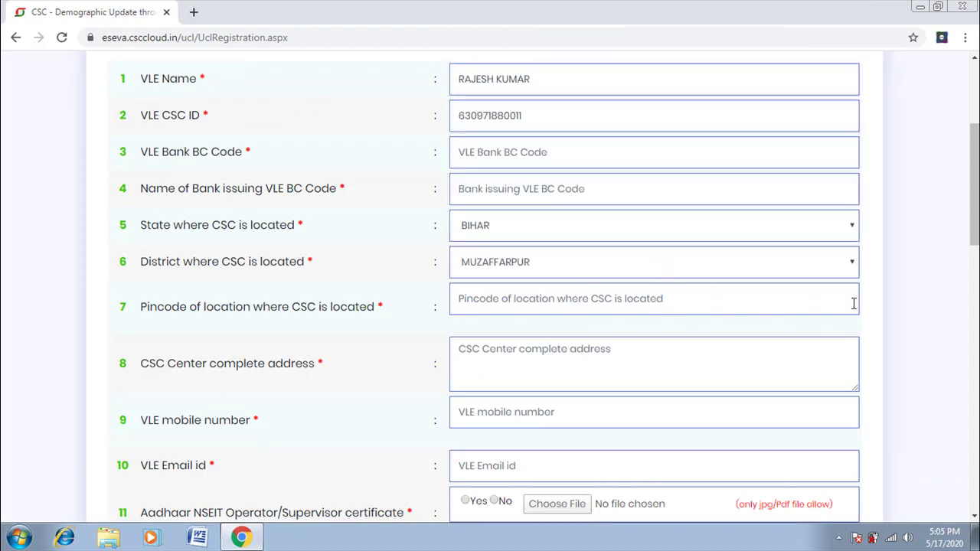
left_click_drag(968, 209, 974, 216)
scroll(695, 219, "down", 1)
left_click(610, 170)
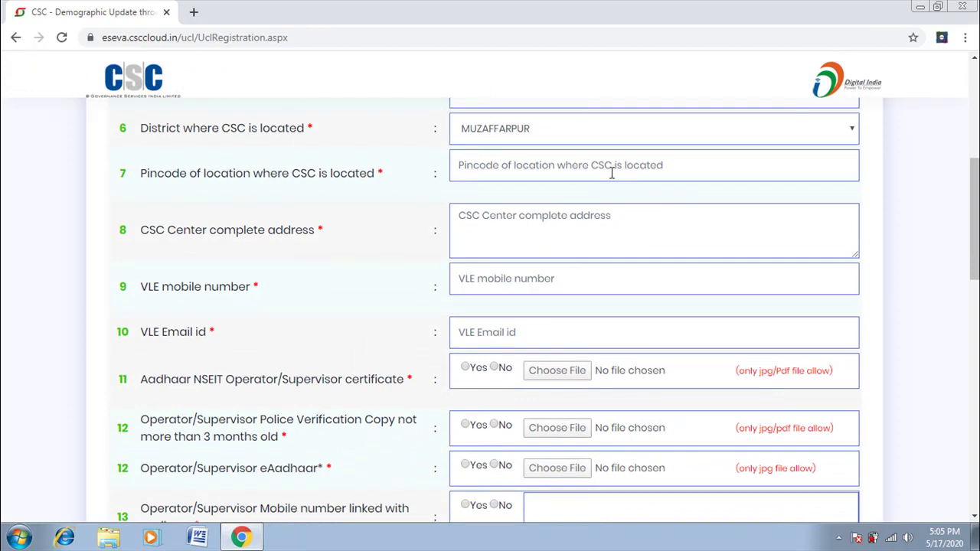
left_click(519, 222)
scroll(783, 237, "down", 2)
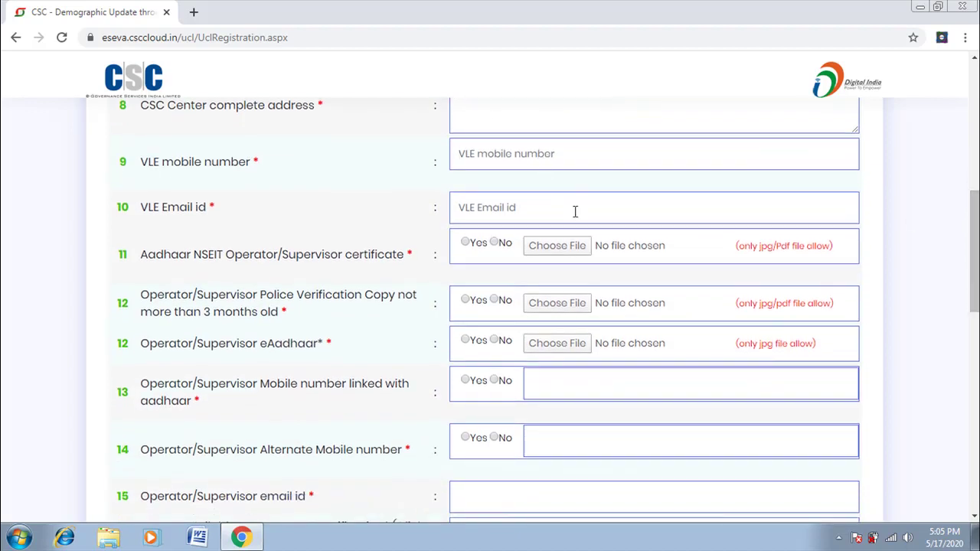
left_click(533, 208)
Step: Answer Yes for the Aadhaar NSEIT Operator/Supervisor certificate, the Police Verification Copy and the Operator/Supervisor eAadhaar
left_click(465, 244)
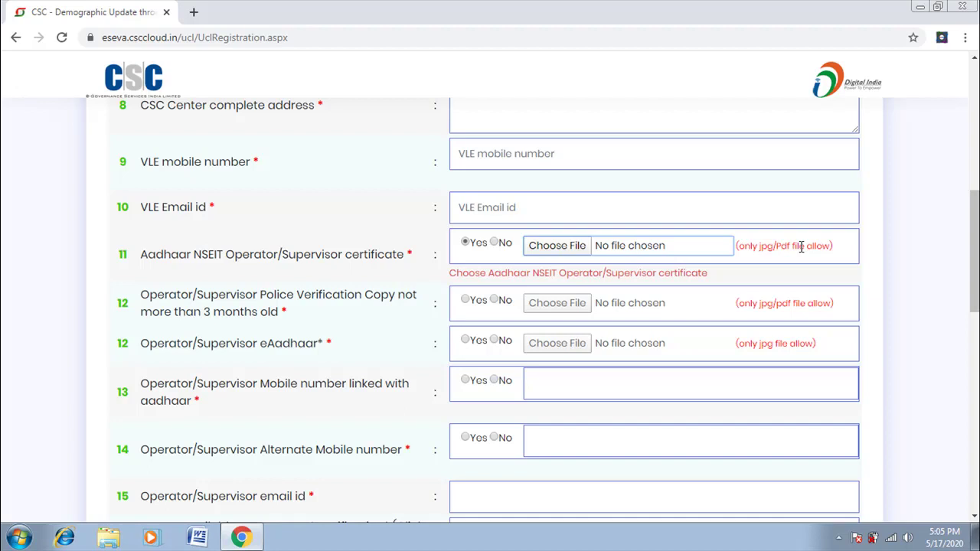
left_click_drag(974, 239, 974, 277)
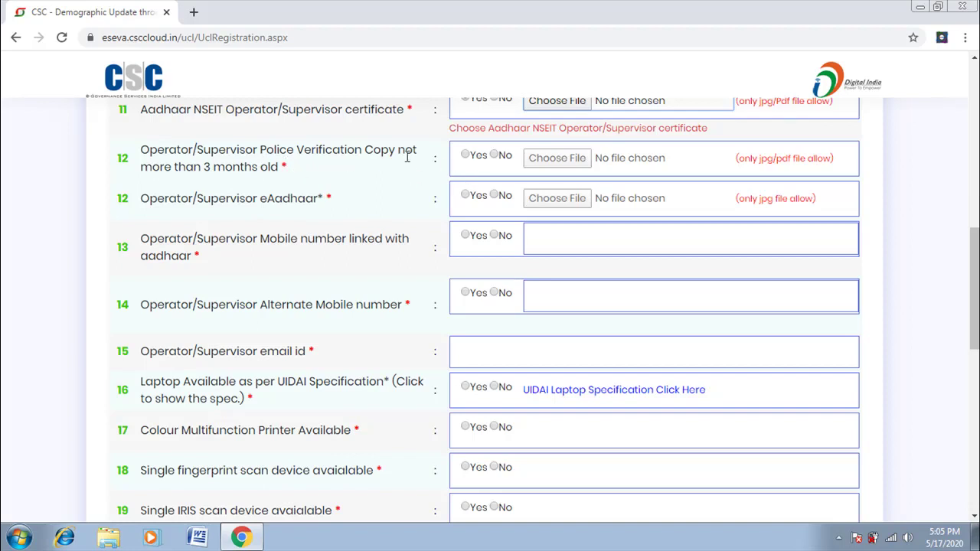
left_click(464, 155)
scroll(573, 168, "down", 1)
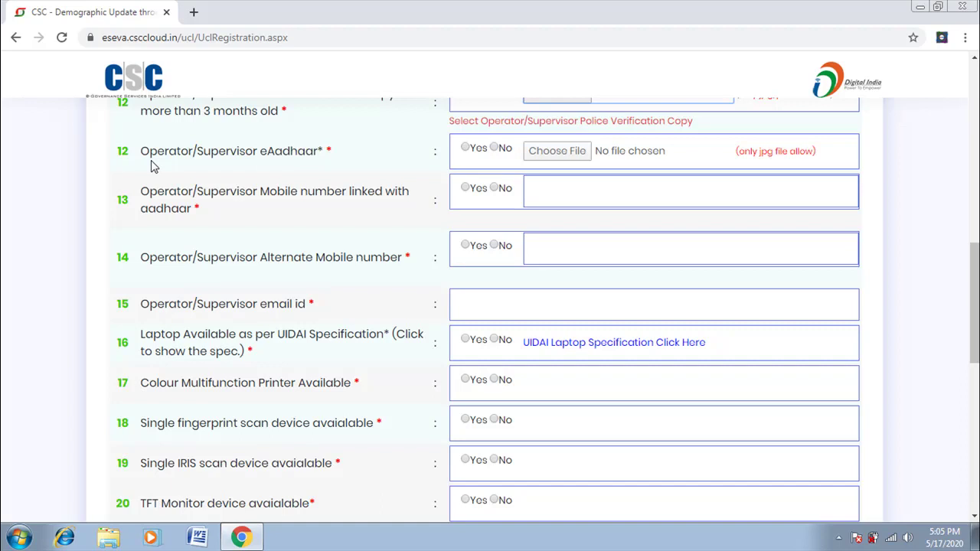
left_click(466, 148)
Step: Answer Yes for the Operator/Supervisor mobile number linked with Aadhaar and for the alternate mobile number
left_click(466, 187)
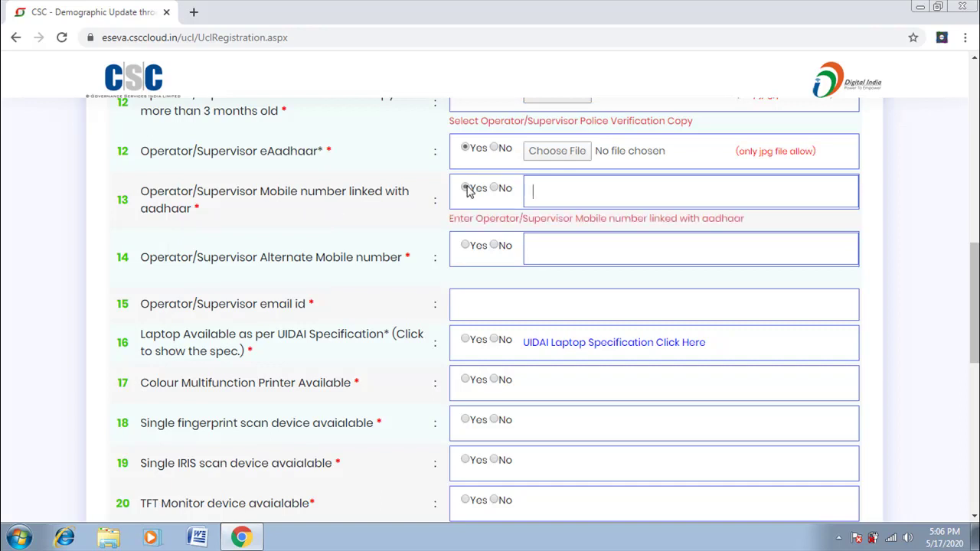
left_click(581, 185)
scroll(743, 280, "down", 1)
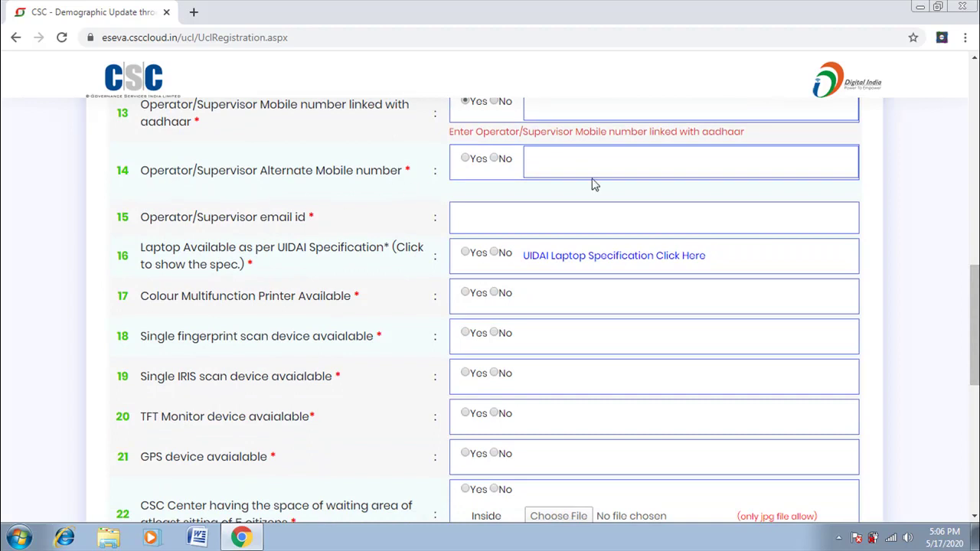
left_click(465, 158)
left_click(584, 158)
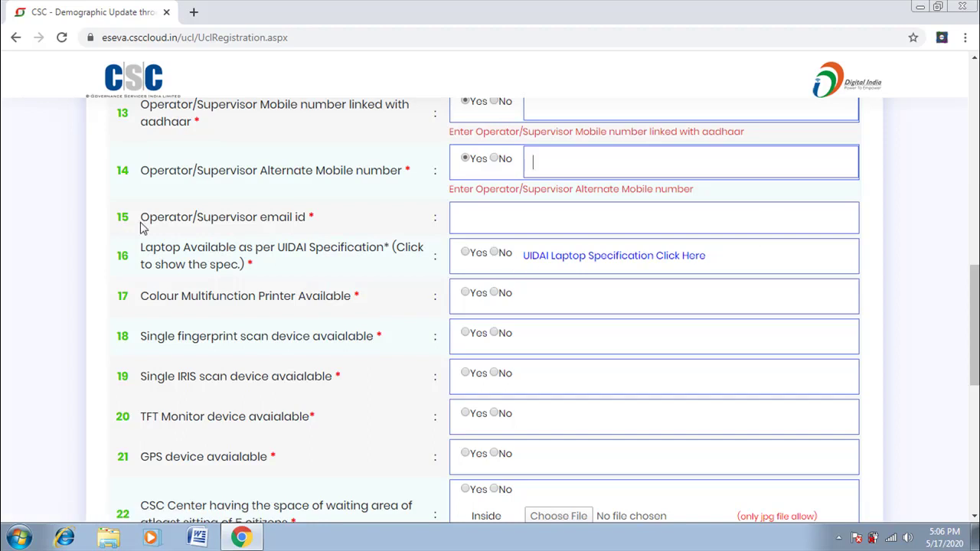
Step: Answer Yes for the laptop available as per UIDAI Specification and open the UIDAI laptop specification document
left_click(473, 217)
scroll(236, 246, "down", 1)
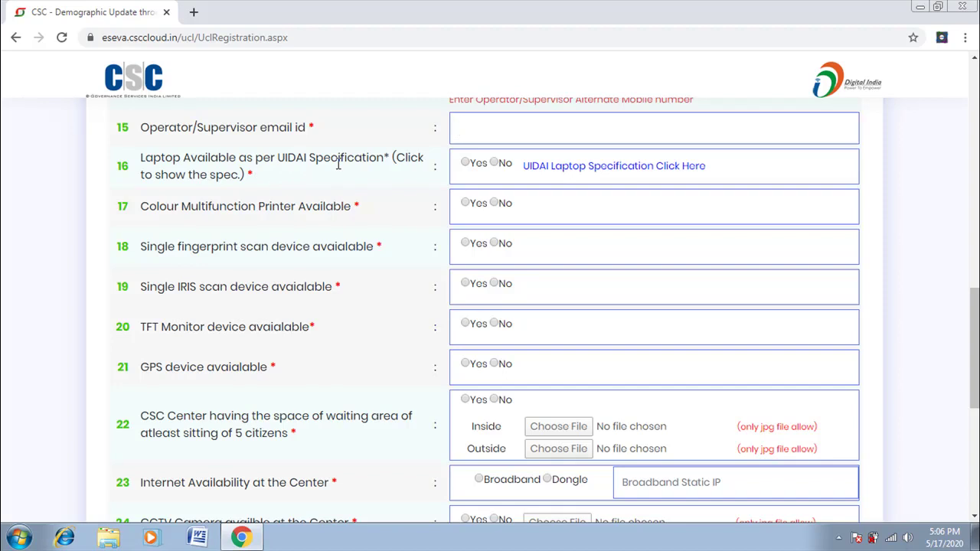
left_click_drag(347, 160, 364, 160)
left_click(464, 164)
left_click(576, 170)
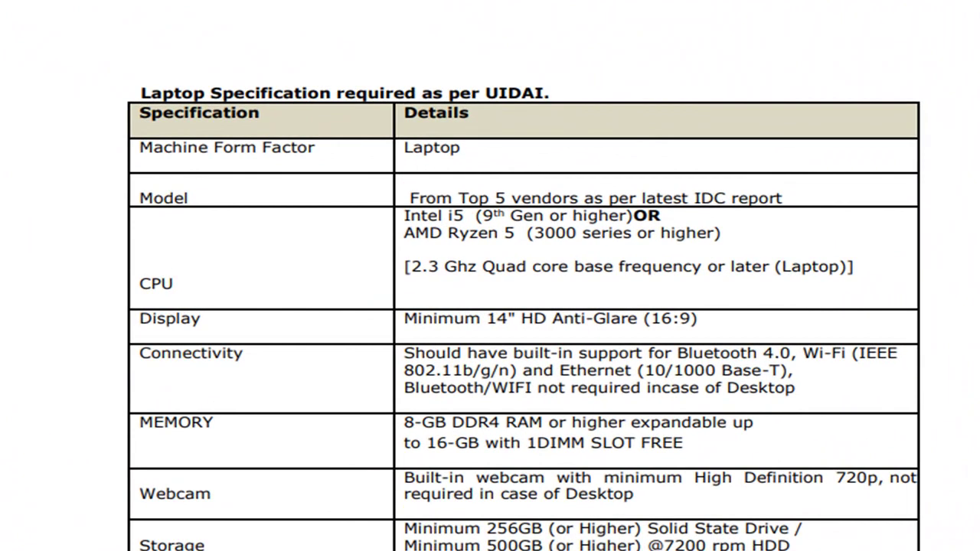
Step: Examine the form factor, model, CPU and display requirements in the UIDAI laptop specification table
scroll(524, 306, "down", 3)
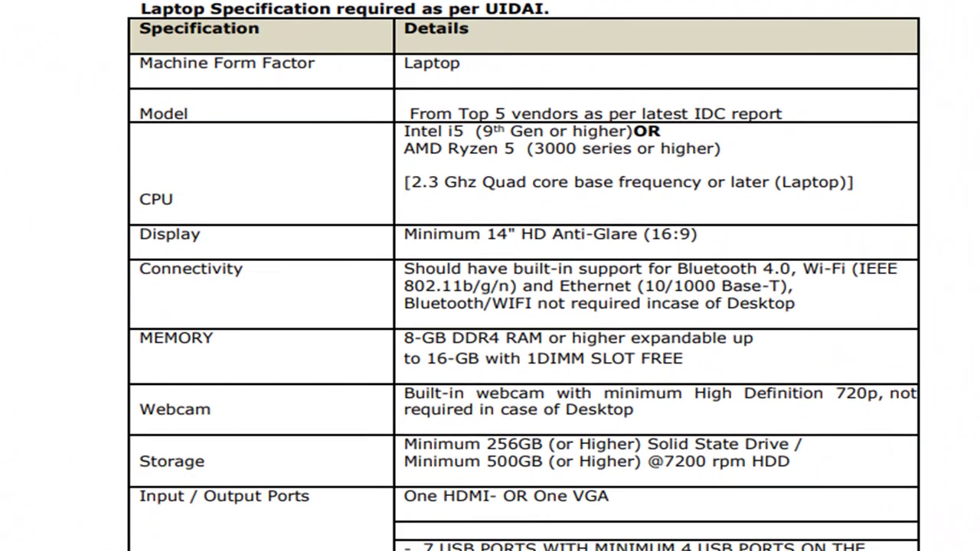
left_click_drag(142, 28, 484, 34)
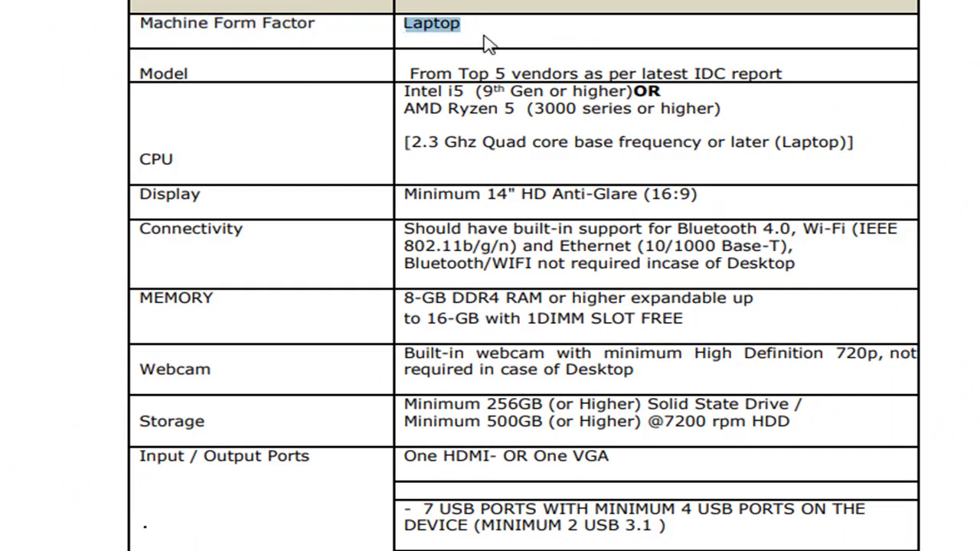
left_click_drag(142, 77, 197, 75)
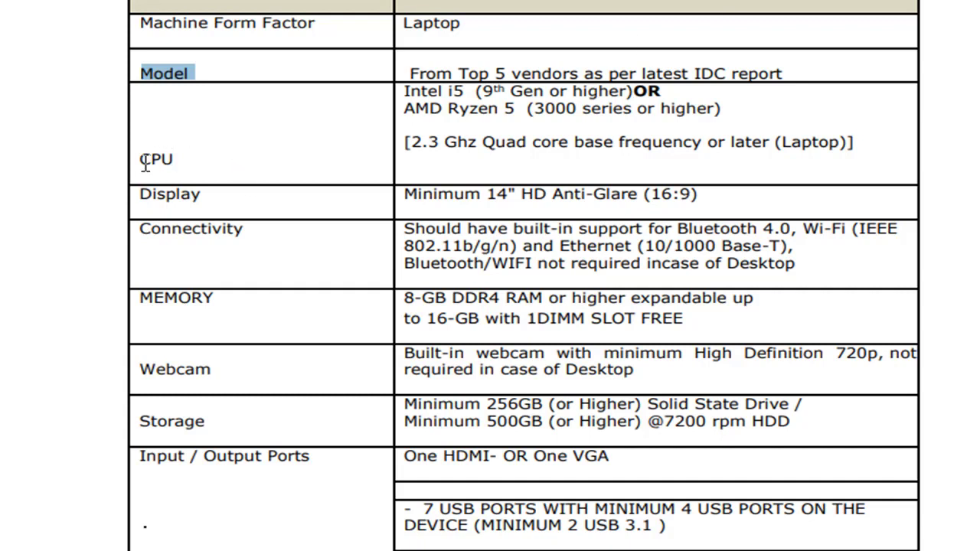
left_click_drag(143, 158, 174, 165)
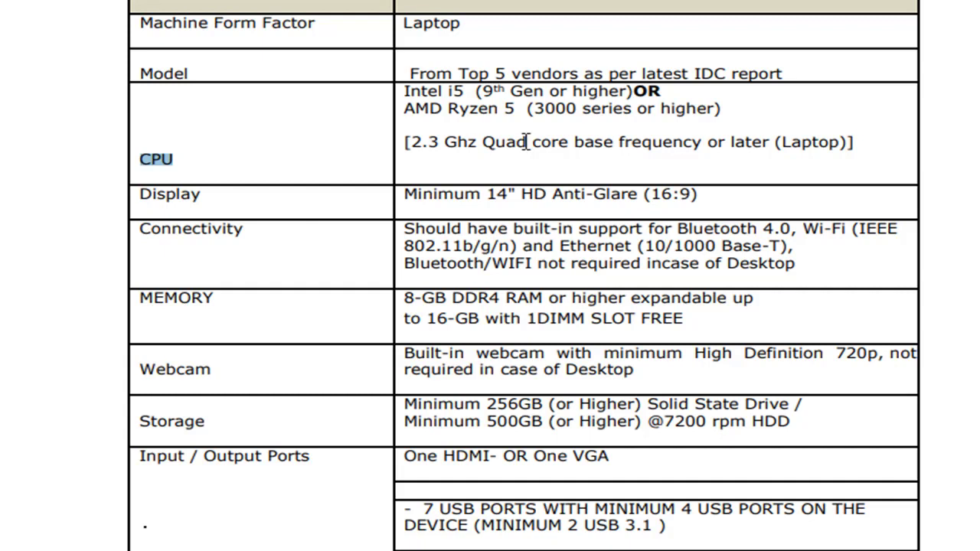
left_click_drag(511, 90, 671, 92)
left_click(670, 95)
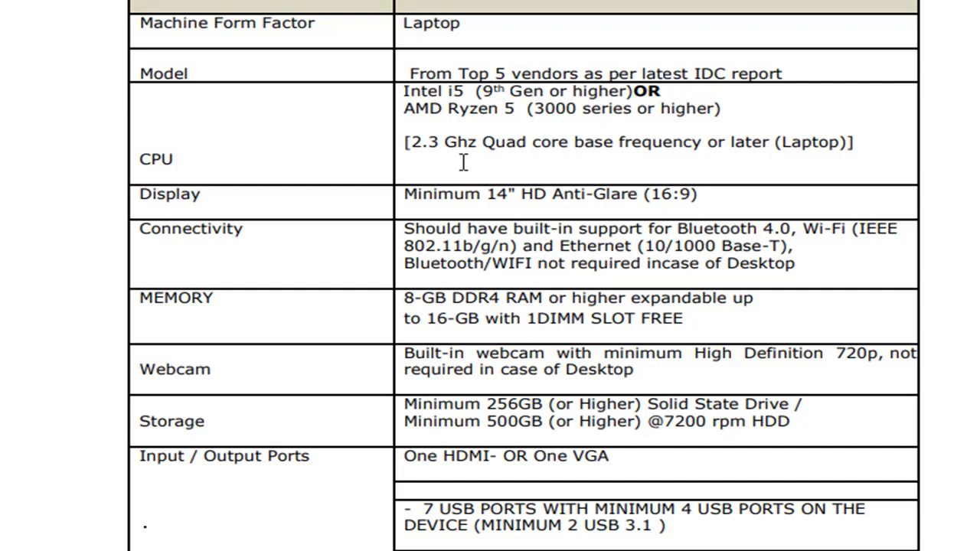
left_click_drag(405, 149, 678, 136)
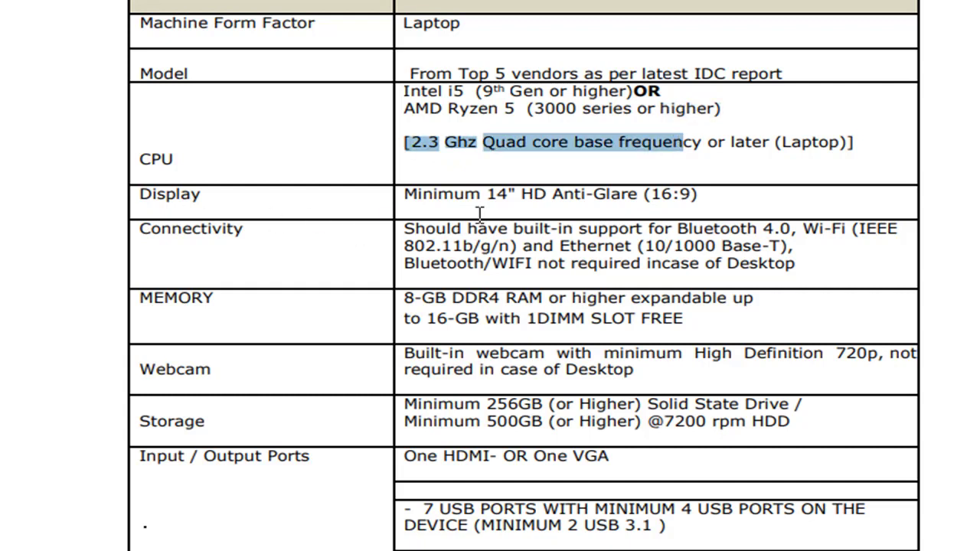
left_click_drag(404, 196, 591, 188)
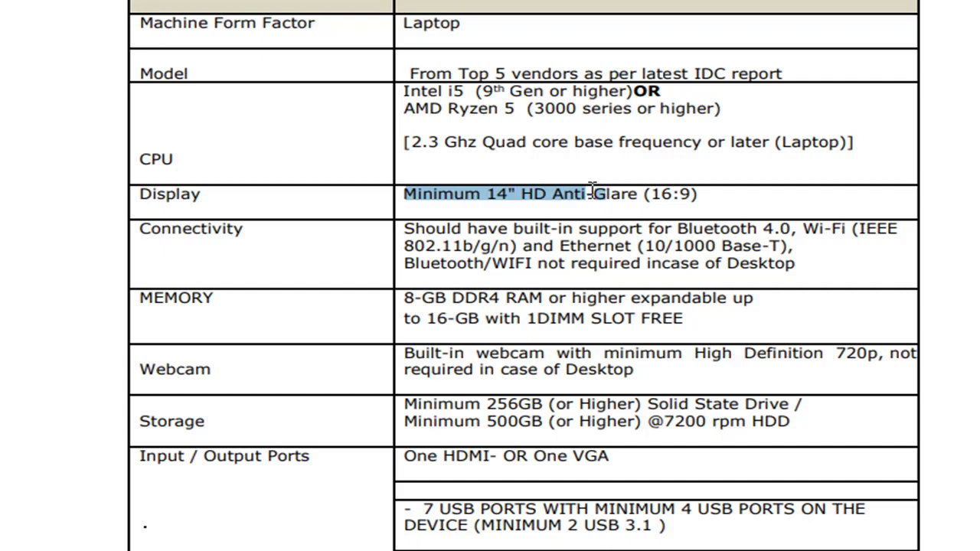
Step: Examine the connectivity and memory requirements in the laptop specification table
scroll(524, 275, "down", 4)
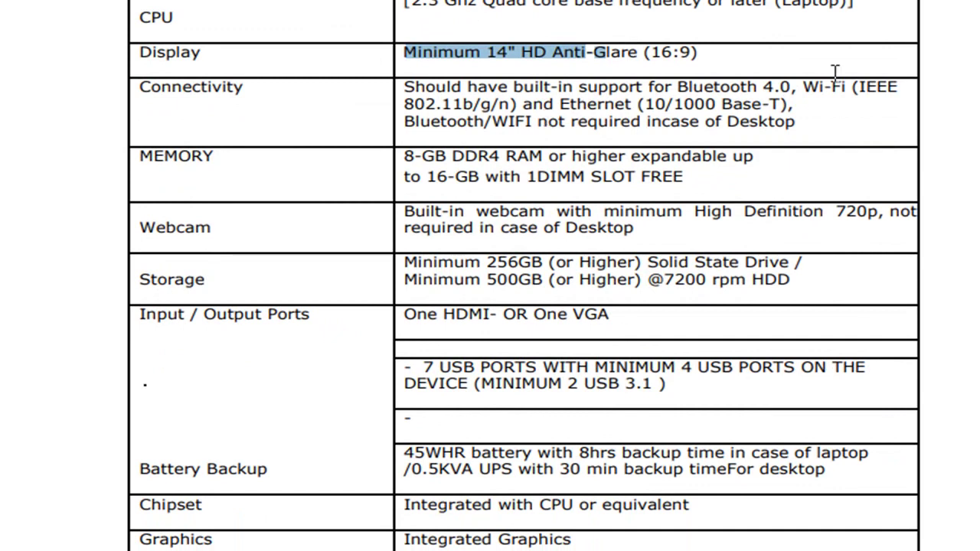
left_click_drag(763, 89, 796, 93)
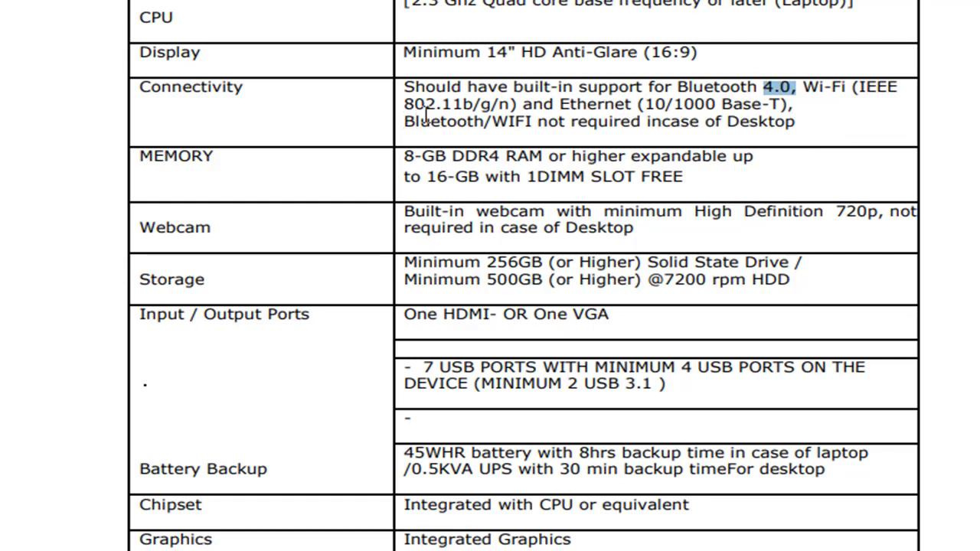
left_click(622, 88)
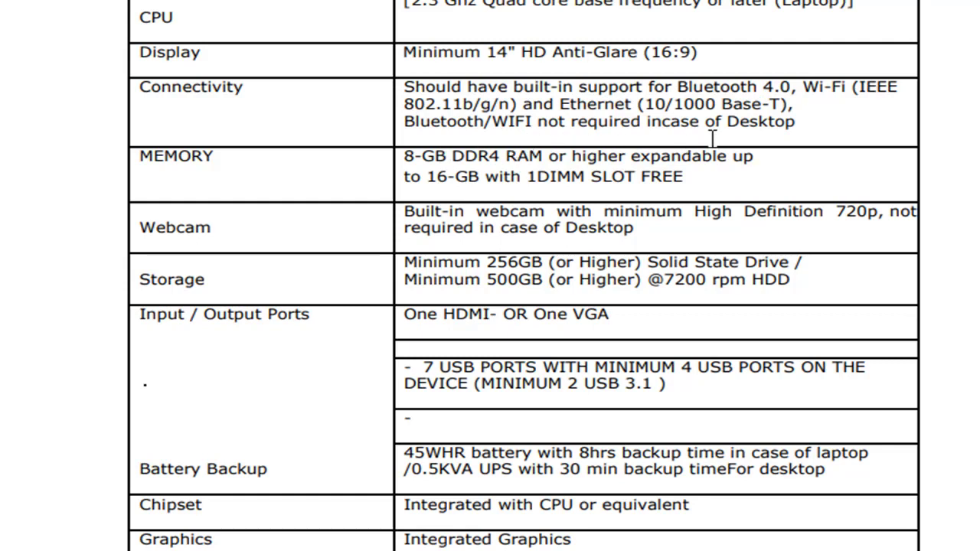
left_click_drag(405, 122, 526, 135)
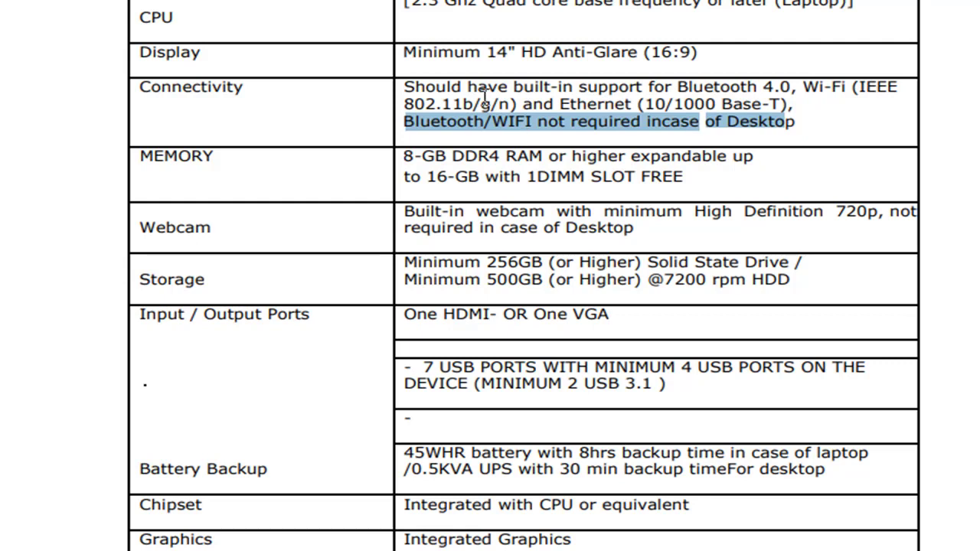
scroll(485, 98, "down", 3)
left_click_drag(405, 29, 497, 38)
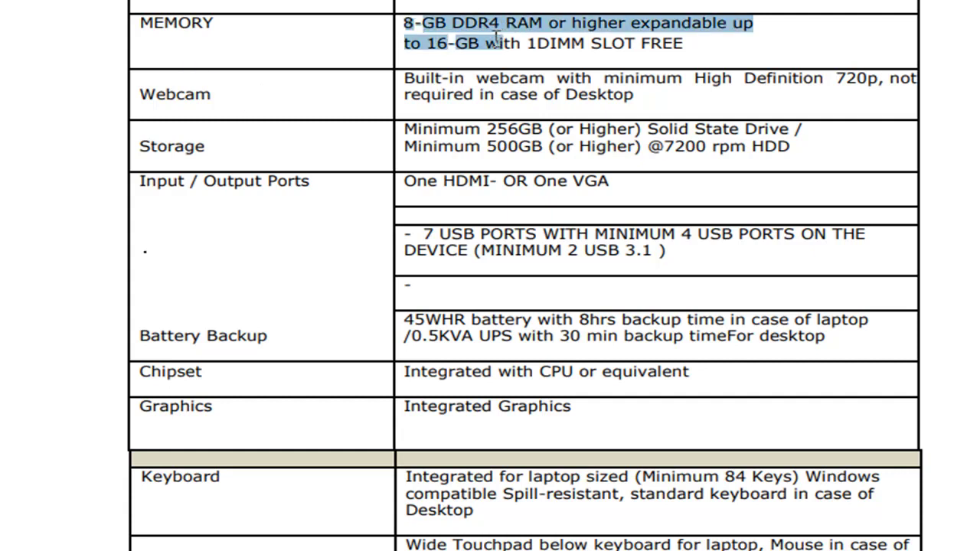
left_click(598, 42)
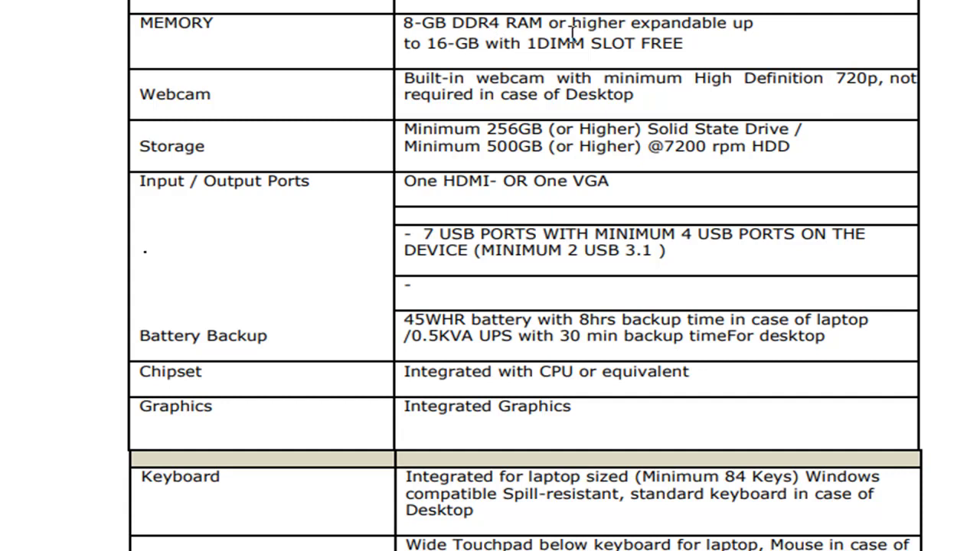
left_click_drag(412, 46, 531, 40)
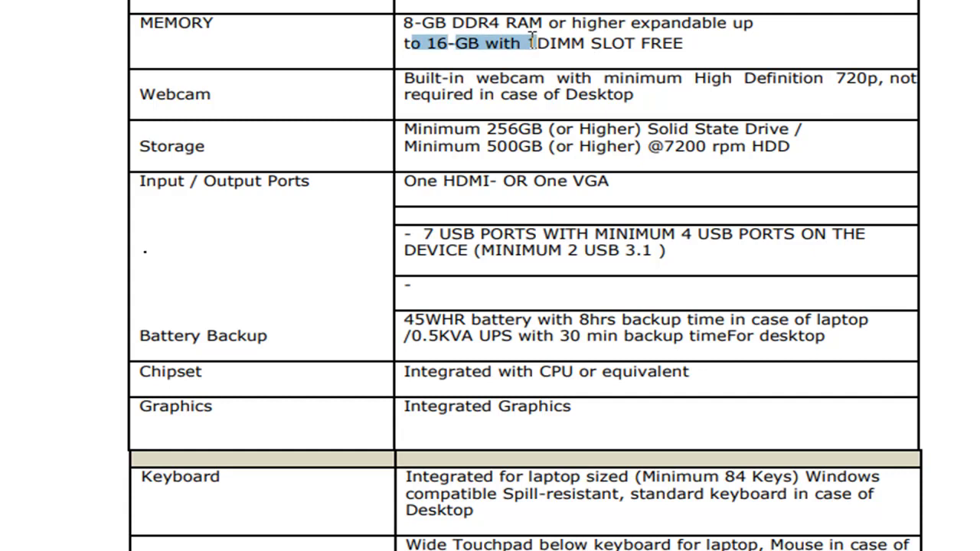
left_click(564, 52)
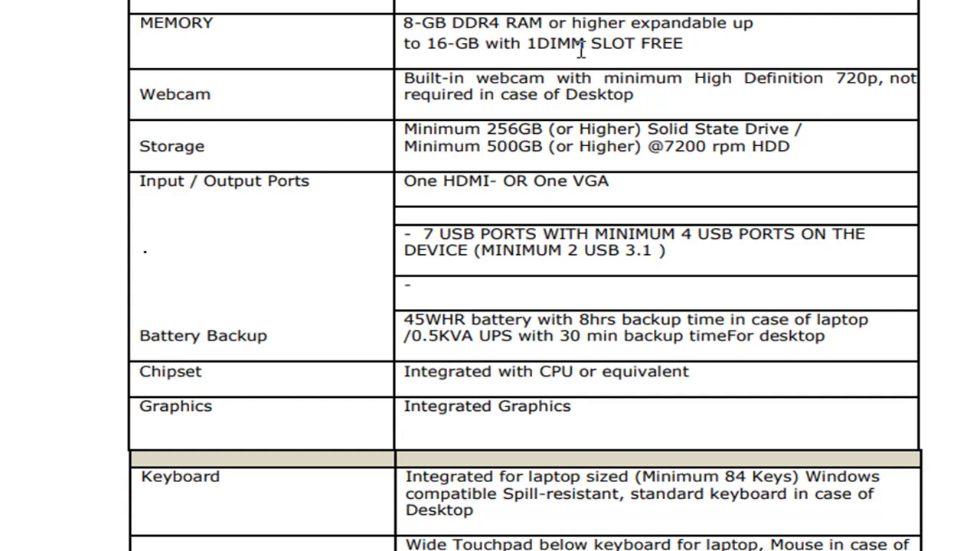
Step: Examine the webcam and storage requirements in the laptop specification table
left_click_drag(141, 101, 200, 101)
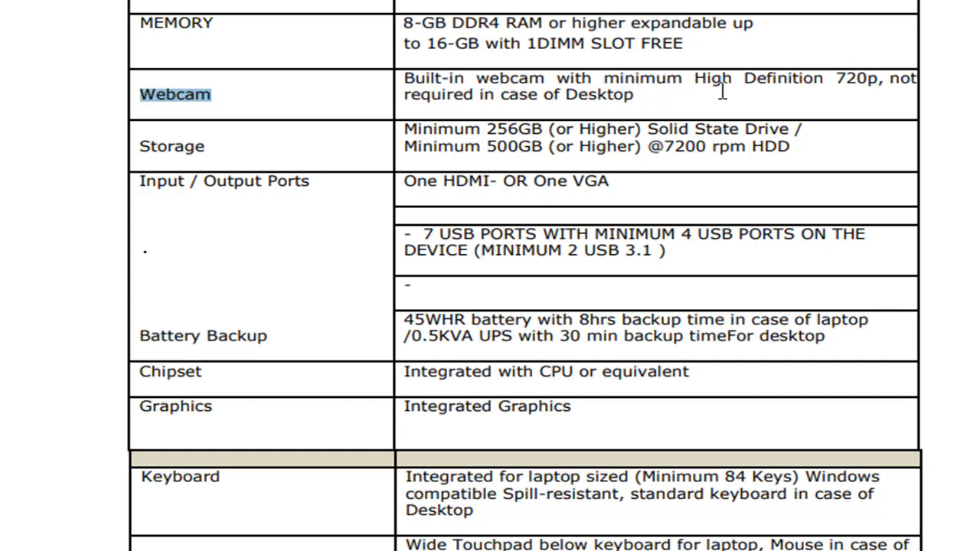
left_click(570, 101)
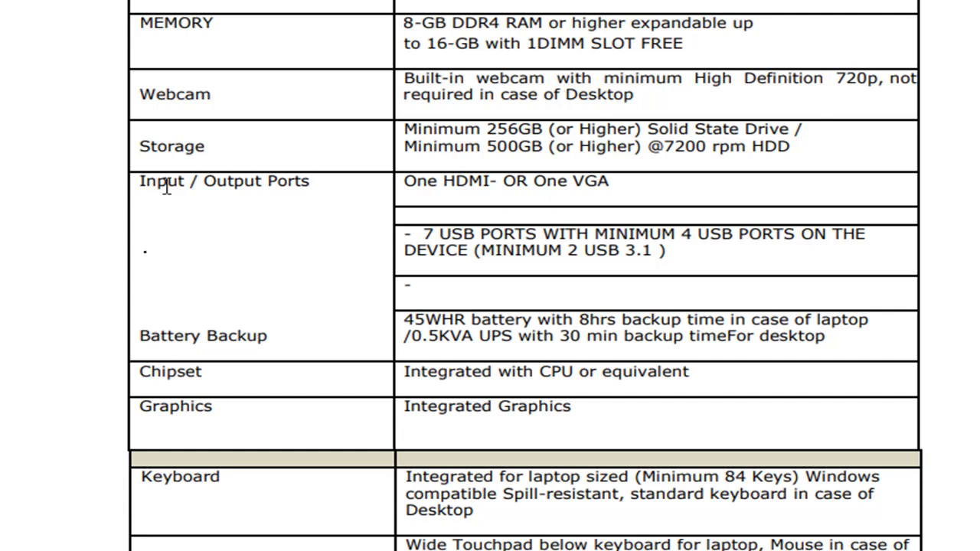
left_click_drag(140, 149, 213, 149)
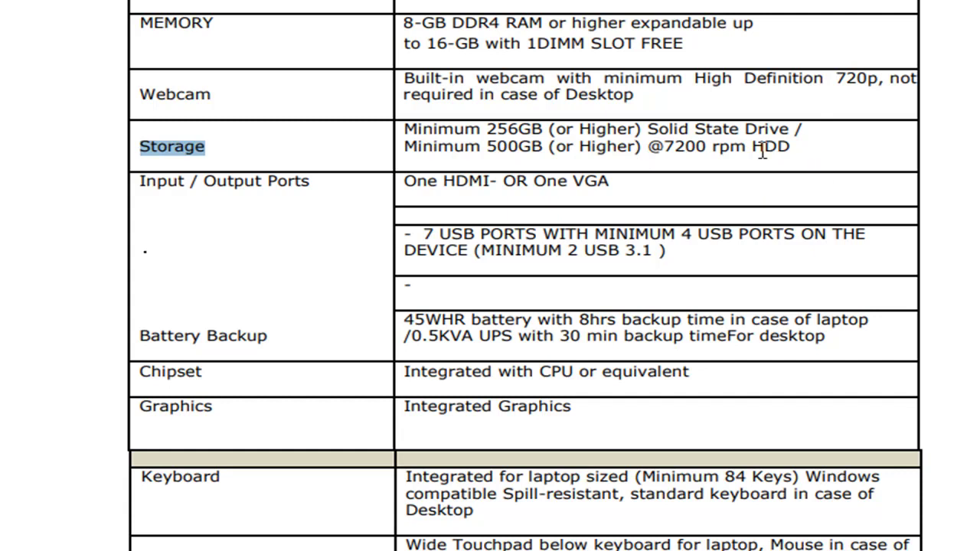
left_click_drag(812, 138, 702, 135)
scroll(525, 276, "down", 3)
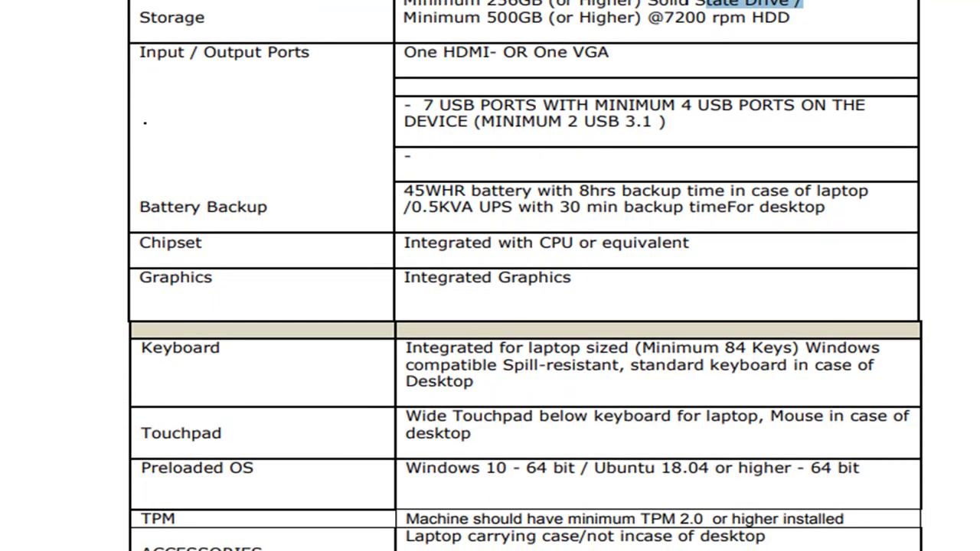
left_click_drag(483, 17, 661, 11)
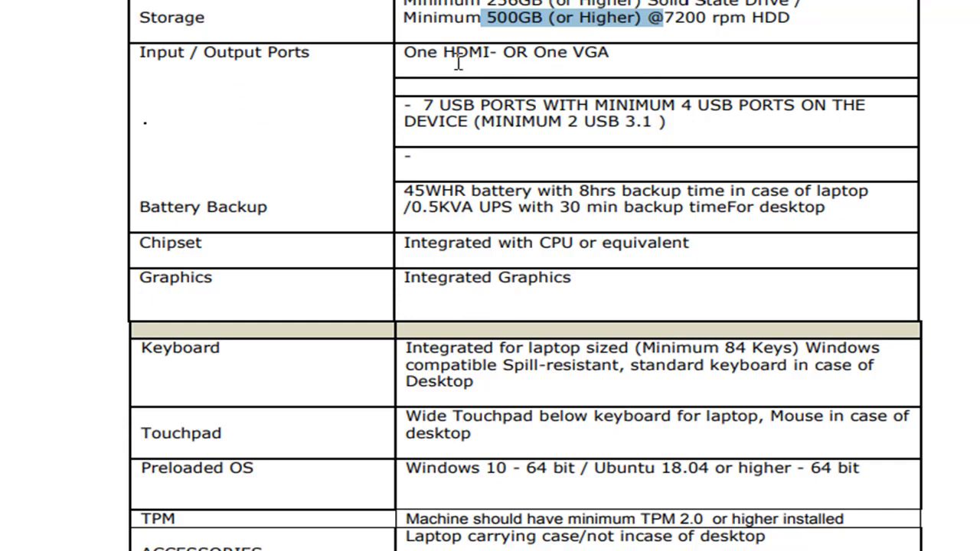
Step: Examine the USB port and battery backup requirements for laptop and desktop in the specification table
left_click(426, 106)
left_click_drag(427, 105, 434, 106)
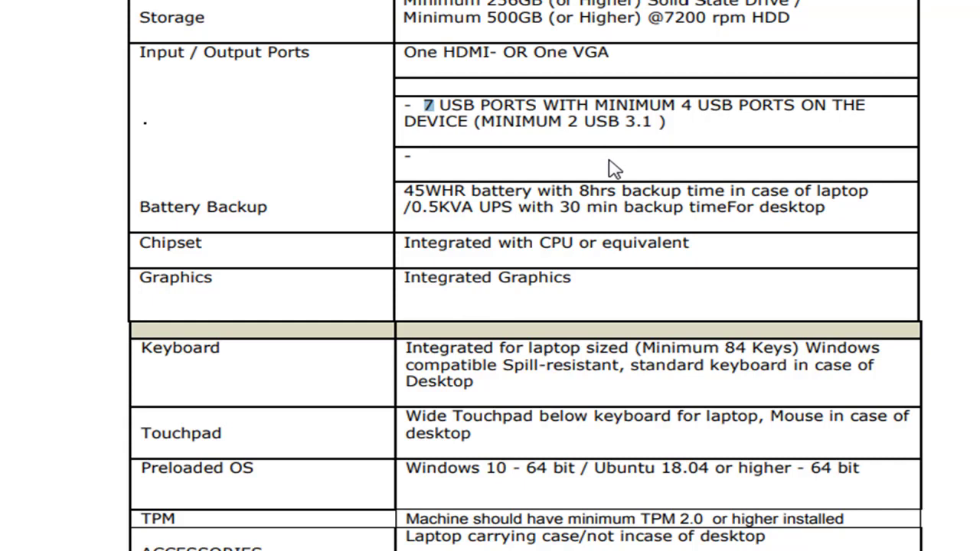
left_click_drag(151, 206, 267, 219)
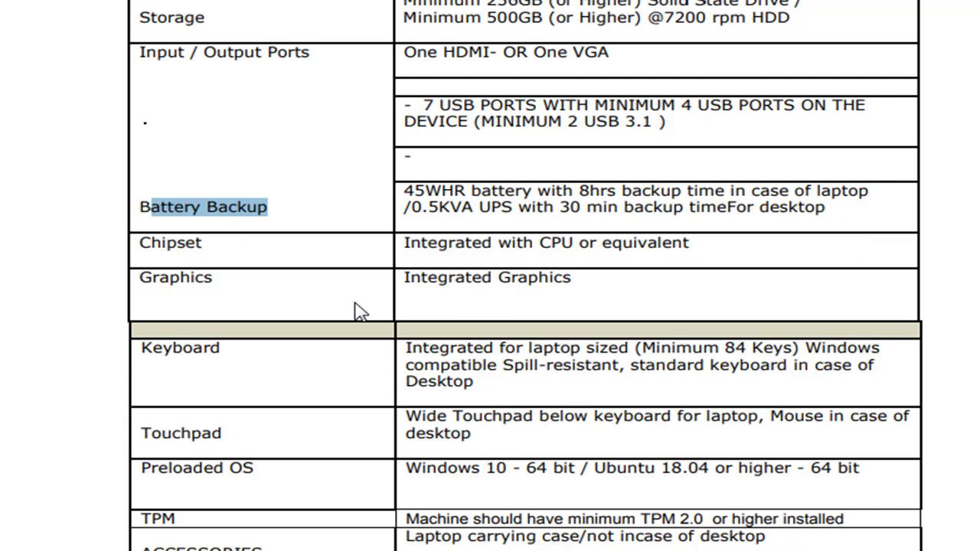
left_click_drag(425, 191, 604, 208)
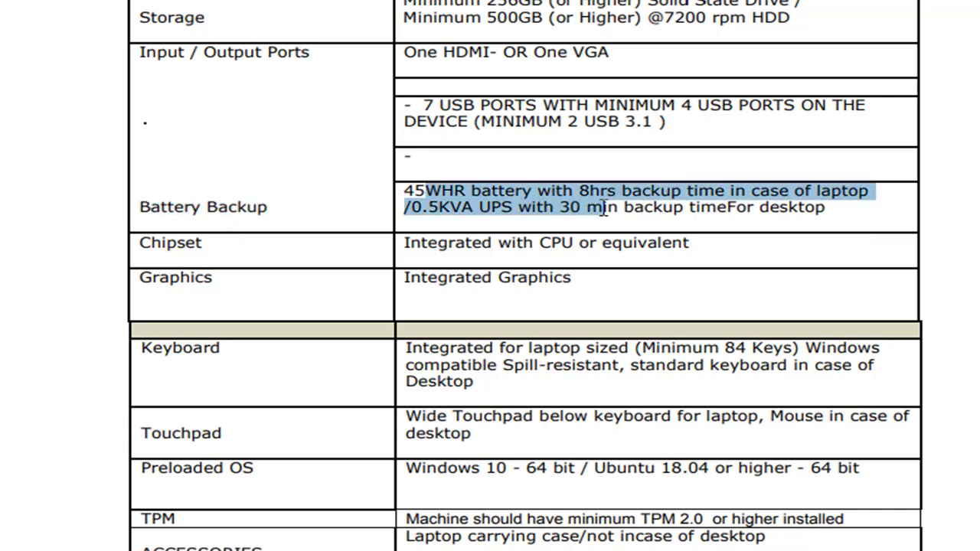
left_click_drag(604, 208, 758, 222)
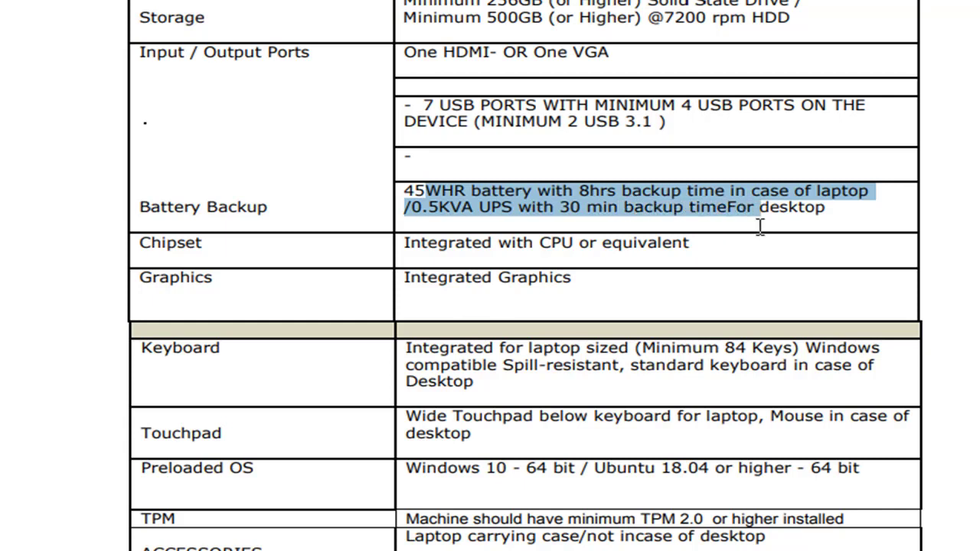
left_click(819, 209)
double_click(819, 209)
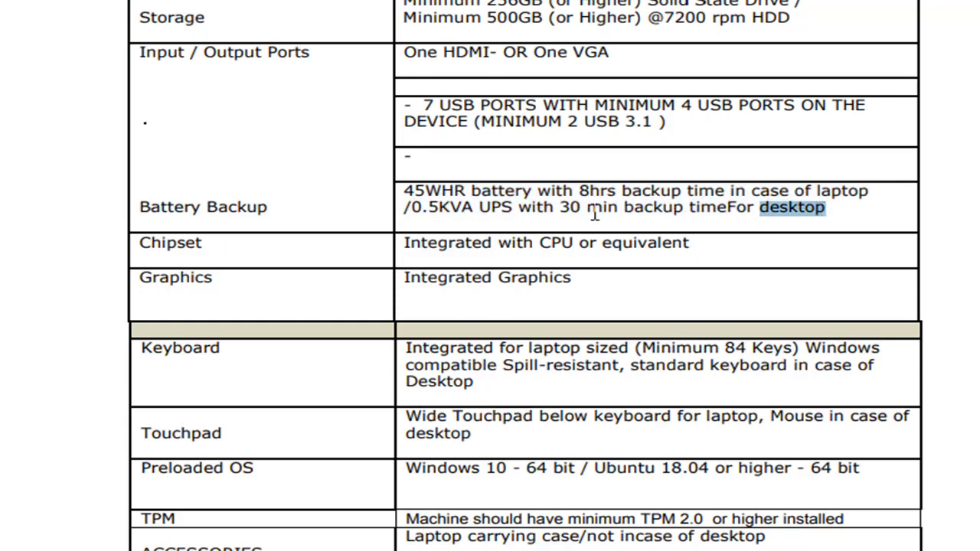
left_click(565, 207)
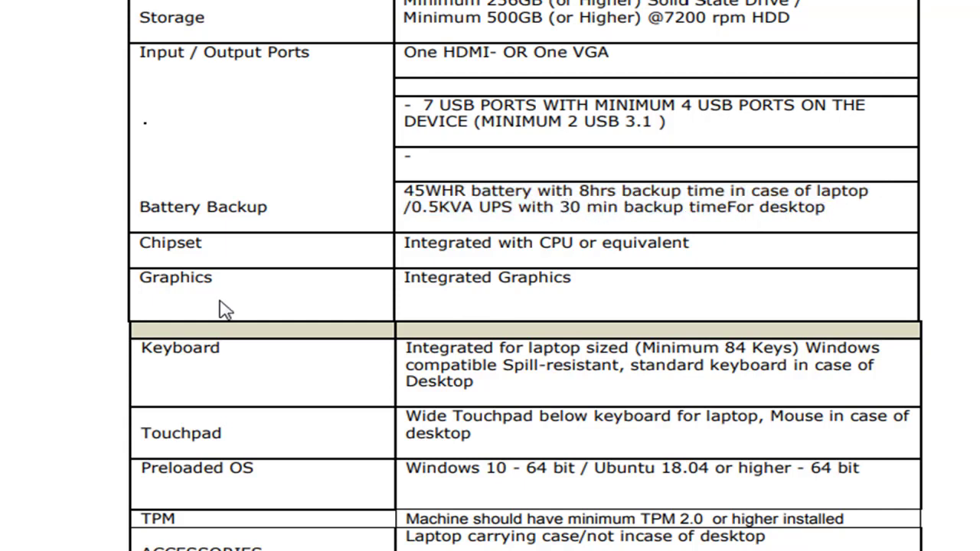
Step: Examine the chipset and graphics requirements in the laptop specification table
left_click_drag(136, 242, 208, 228)
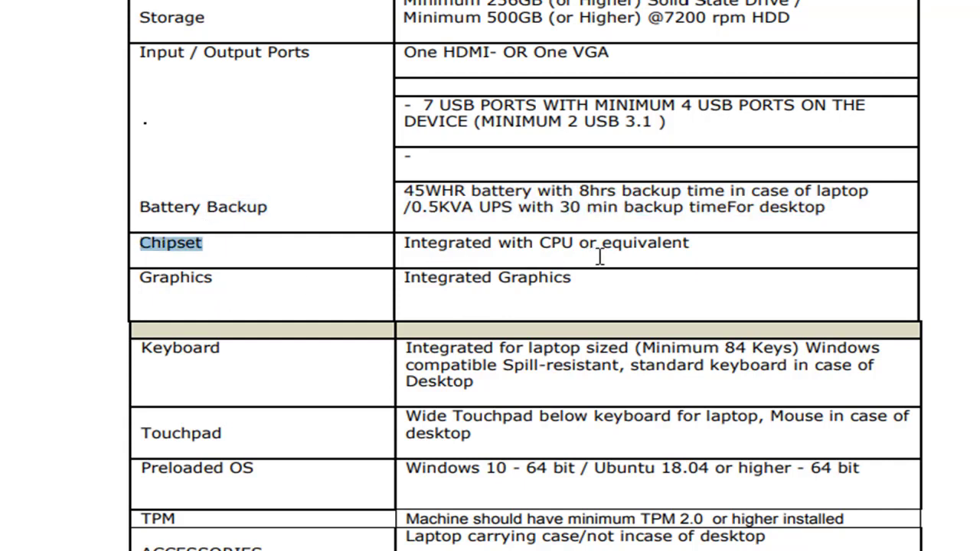
triple_click(633, 245)
left_click(664, 246)
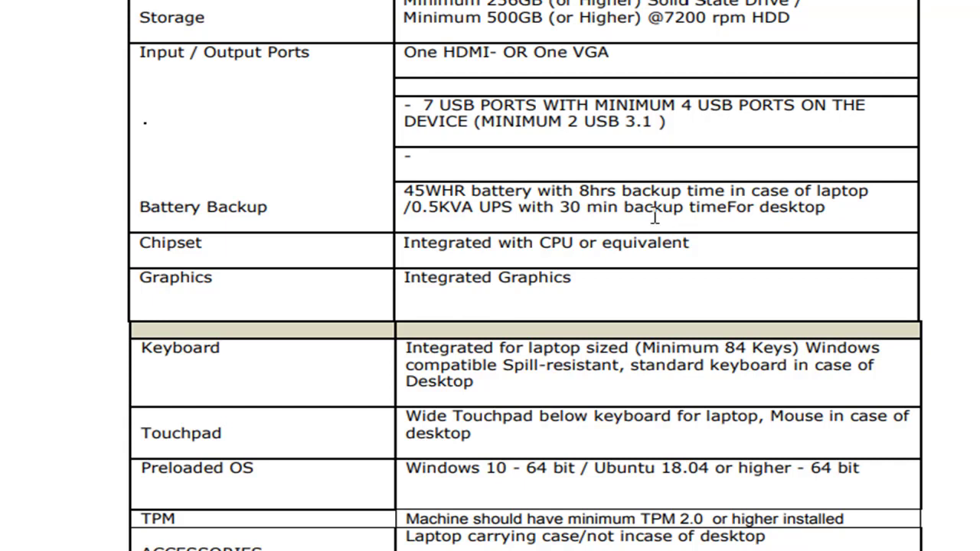
double_click(164, 284)
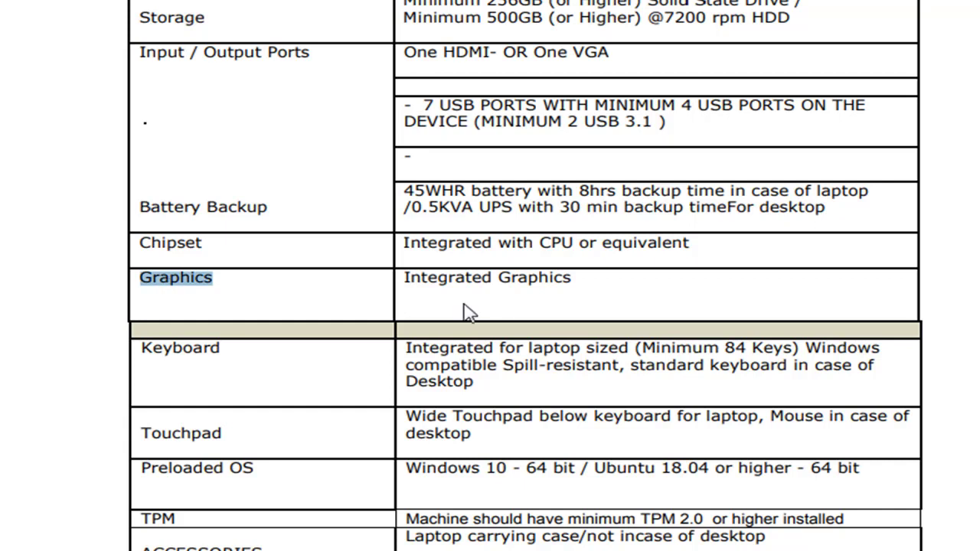
double_click(454, 283)
Step: Examine the keyboard and preloaded OS requirements in the laptop specification table
scroll(454, 285, "down", 5)
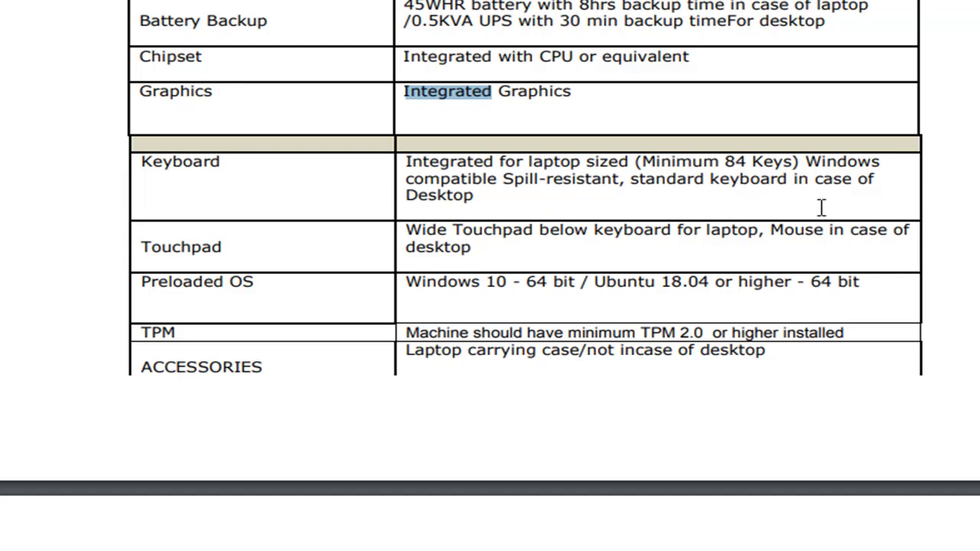
left_click_drag(676, 161, 763, 170)
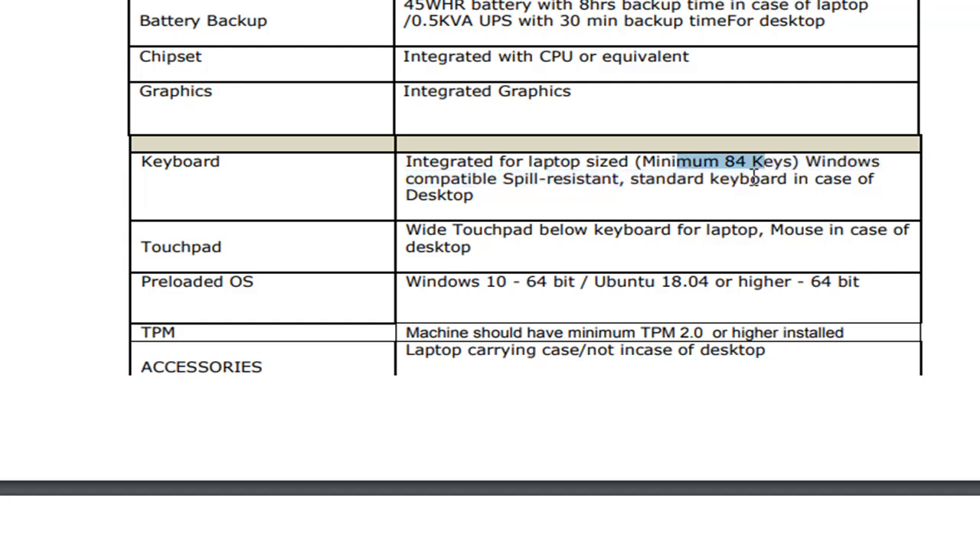
left_click(357, 286)
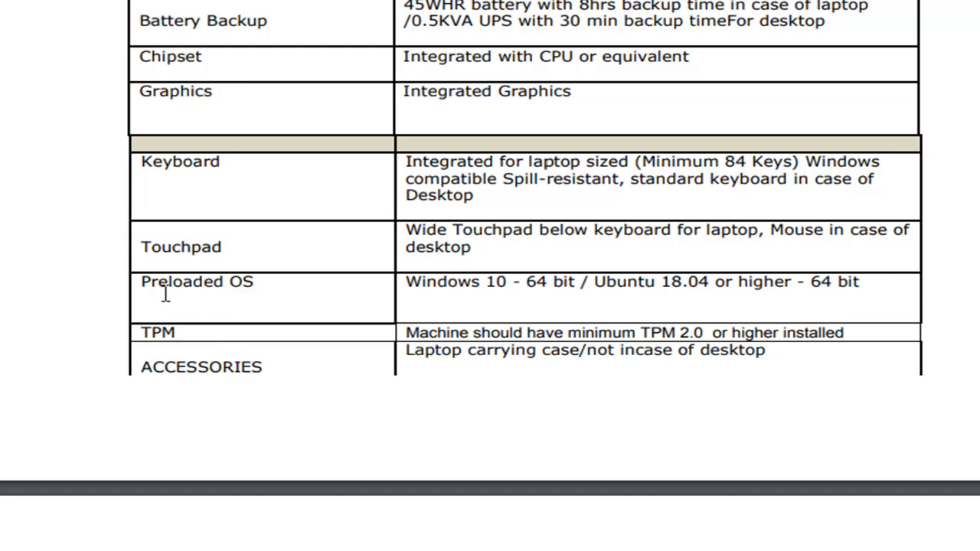
left_click_drag(143, 282, 258, 287)
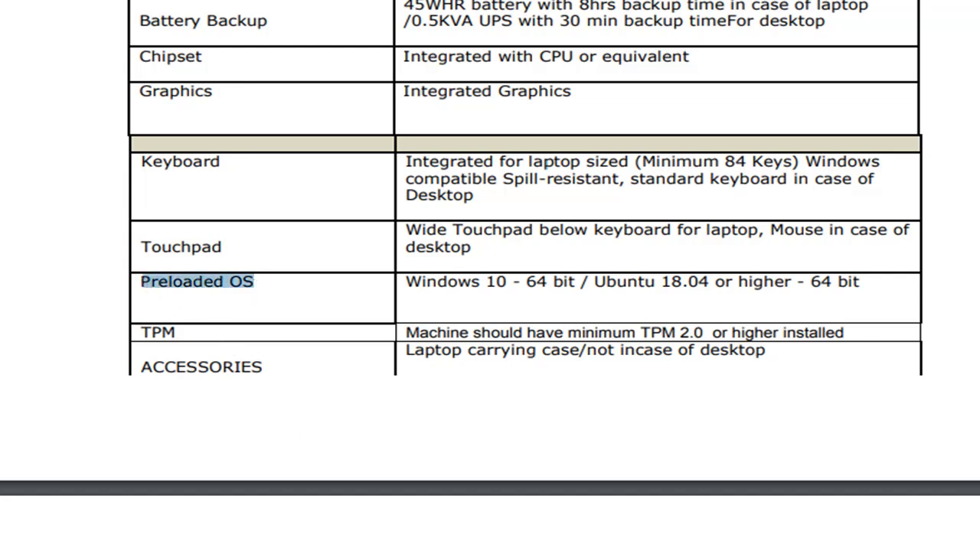
scroll(490, 275, "down", 3)
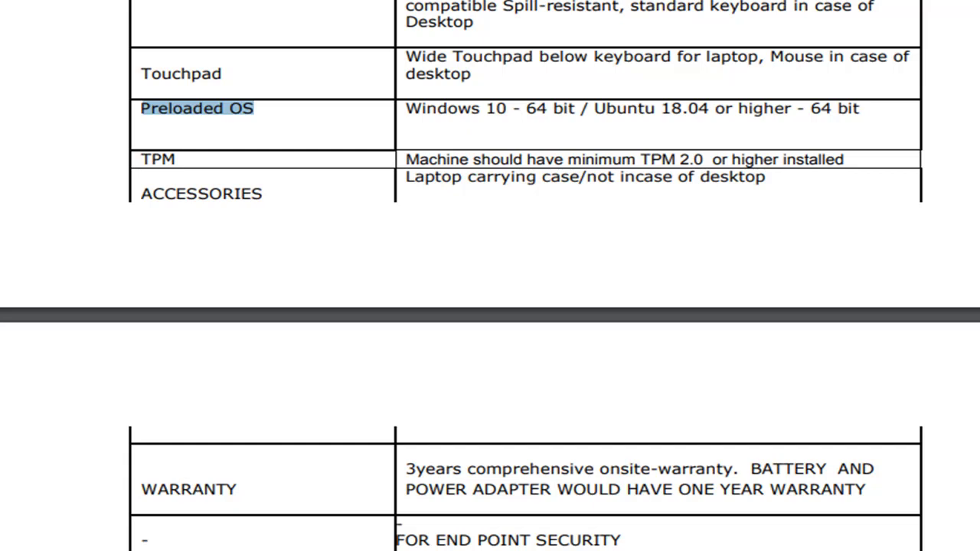
left_click_drag(489, 110, 589, 115)
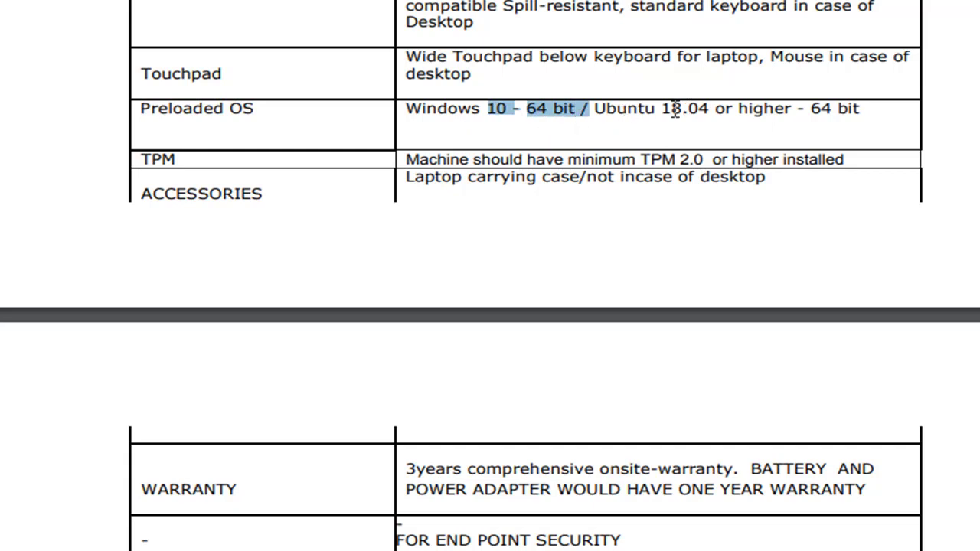
left_click_drag(731, 111, 787, 119)
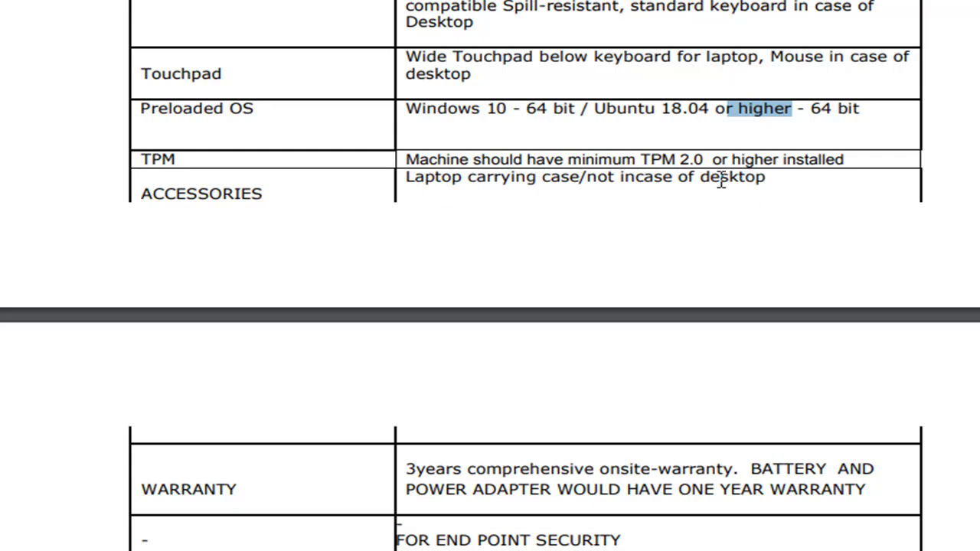
Step: Examine the warranty, antivirus and standards rows and the USB hub note in the specification, and return to the registration form
scroll(588, 232, "down", 5)
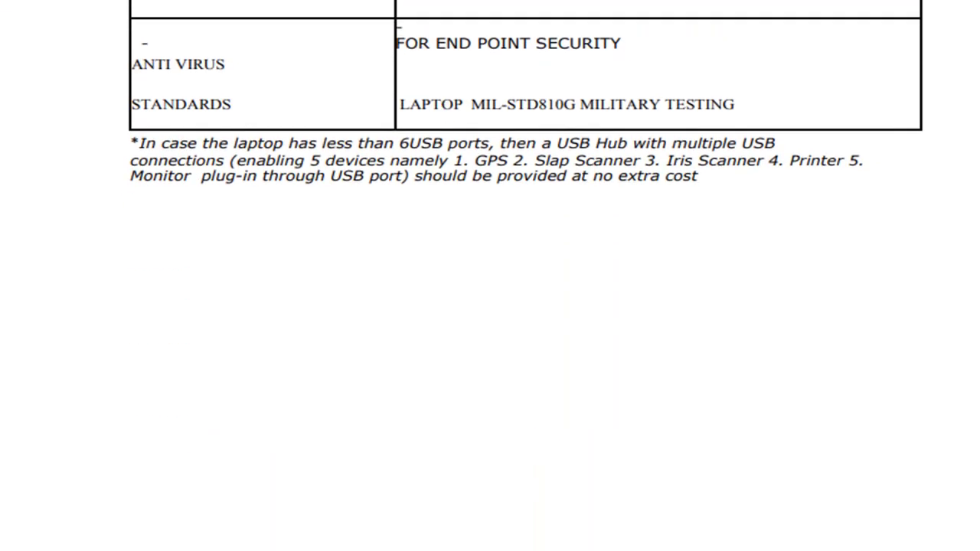
scroll(490, 275, "up", 3)
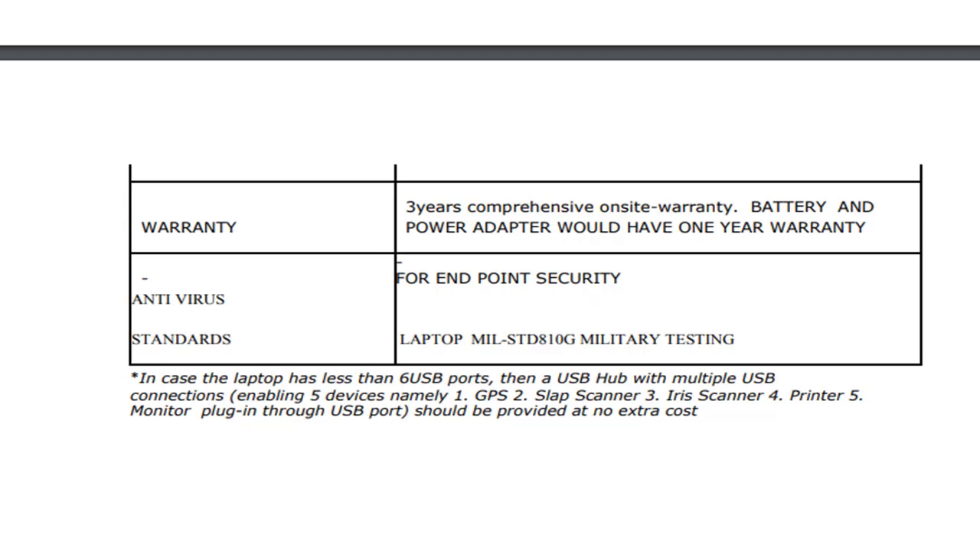
scroll(490, 307, "up", 15)
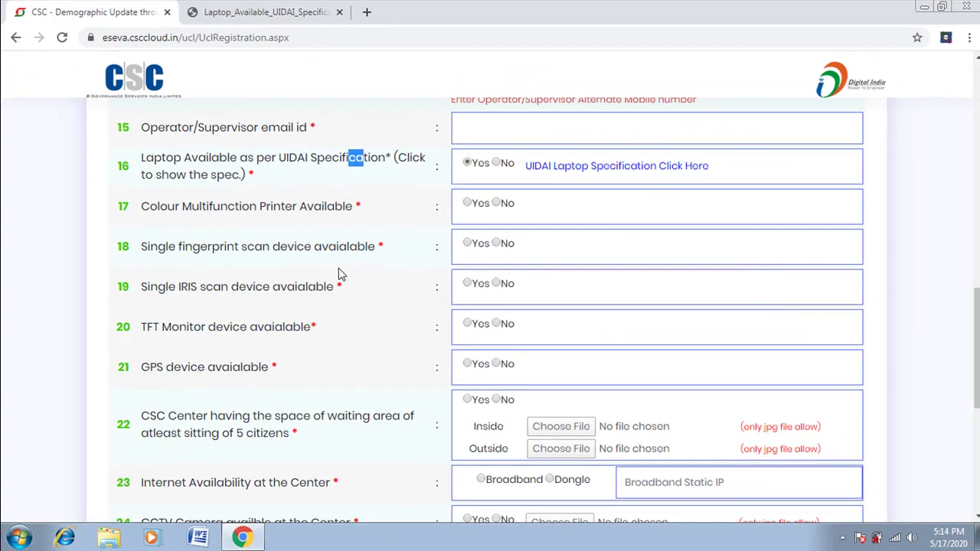
Step: Answer Yes for the single fingerprint scan device and the single IRIS scan device available
left_click_drag(166, 213, 337, 220)
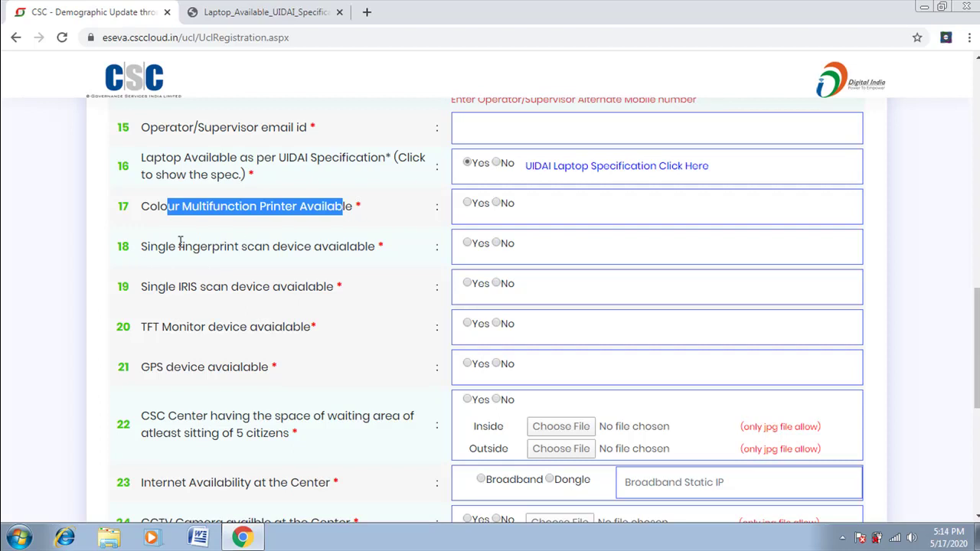
left_click_drag(262, 252, 456, 323)
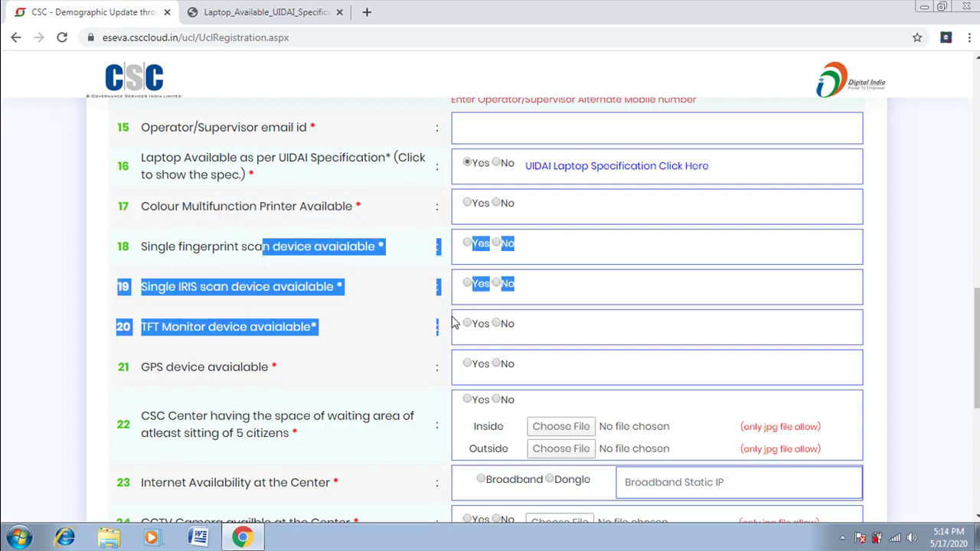
left_click(454, 250)
left_click(466, 244)
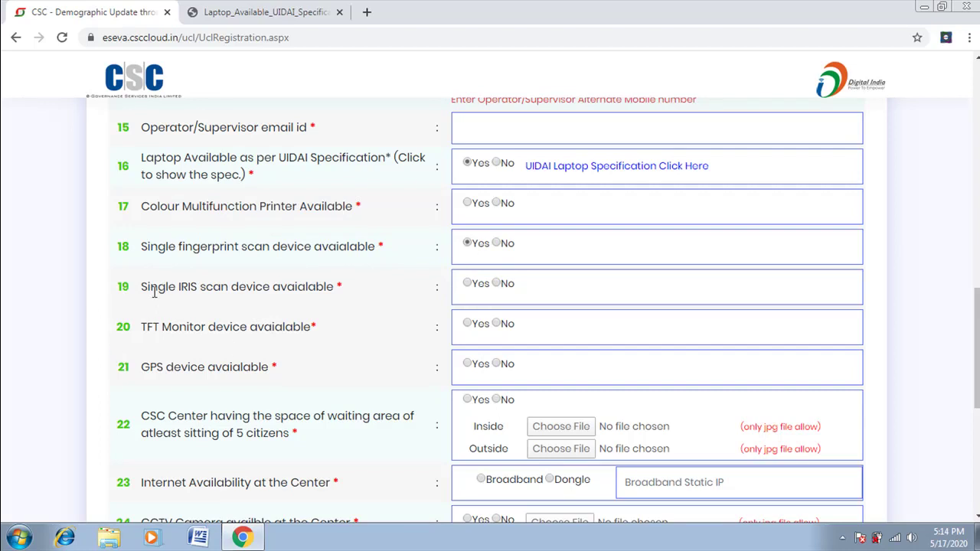
left_click_drag(245, 286, 324, 285)
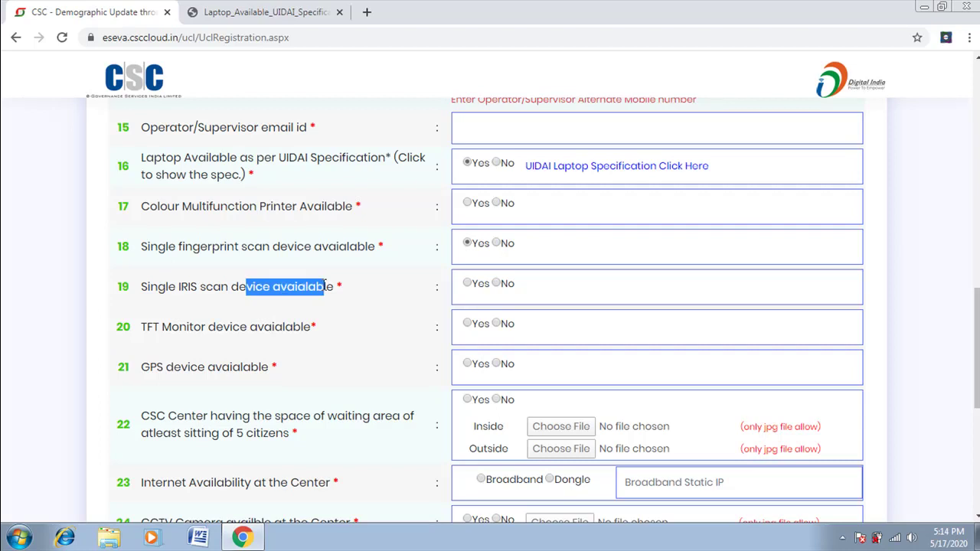
left_click(465, 284)
Step: Answer Yes for the TFT monitor device and the GPS device available
left_click_drag(143, 328, 316, 325)
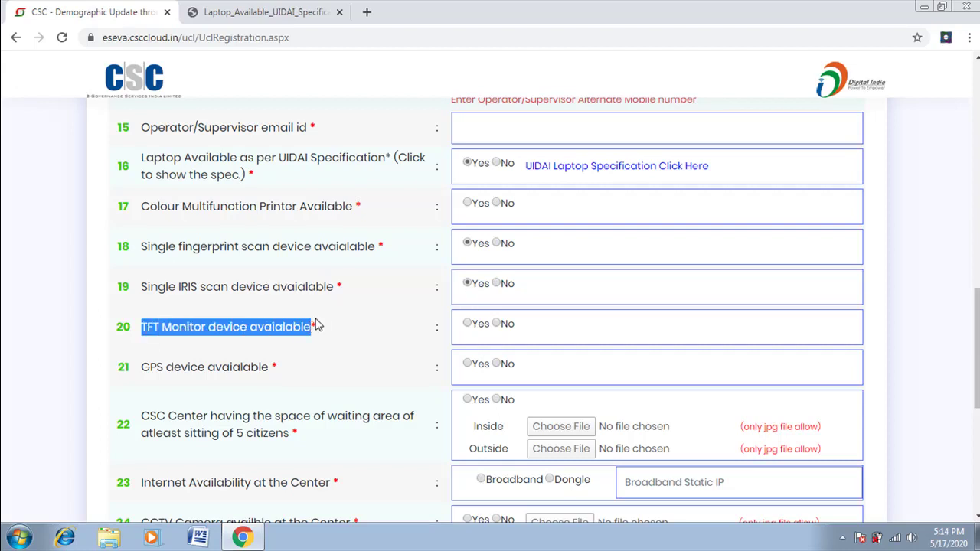
left_click(468, 324)
left_click_drag(142, 368, 272, 371)
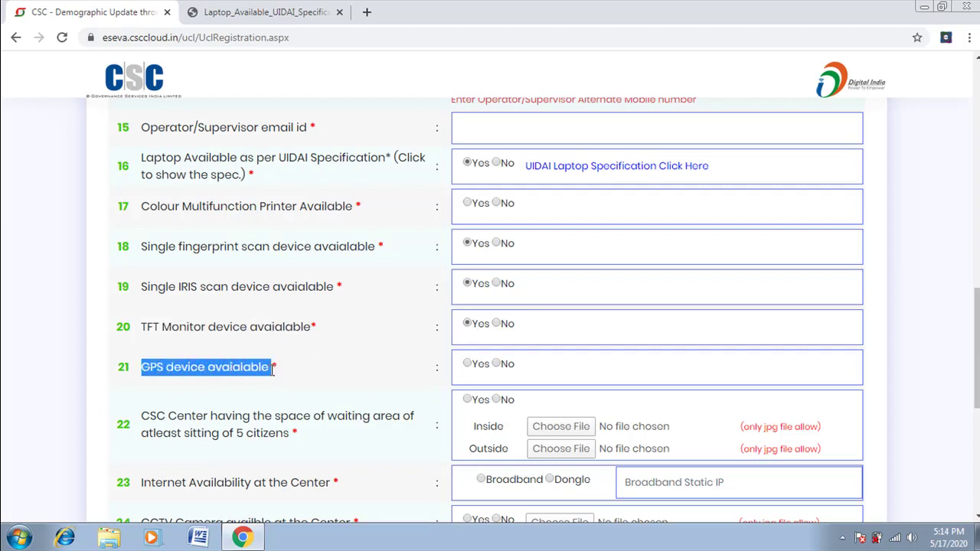
left_click(468, 364)
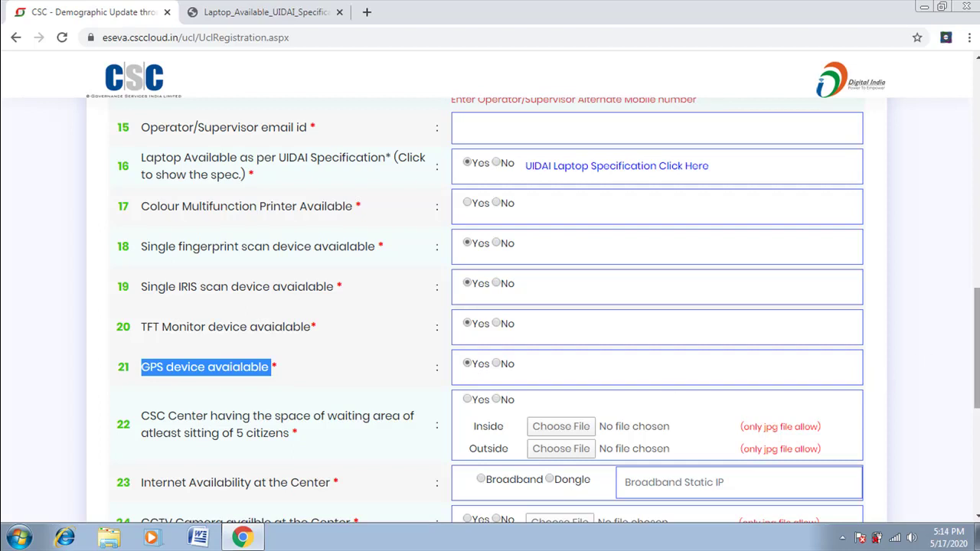
Step: Answer Yes for the CSC Center having waiting area space for at least 5 citizens
left_click_drag(976, 349, 976, 376)
scroll(968, 360, "down", 1)
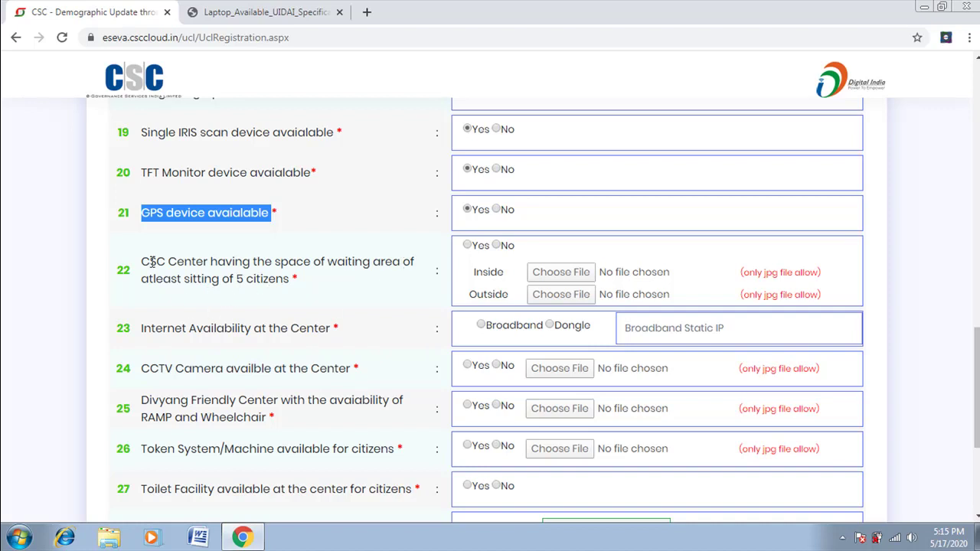
left_click_drag(140, 262, 291, 280)
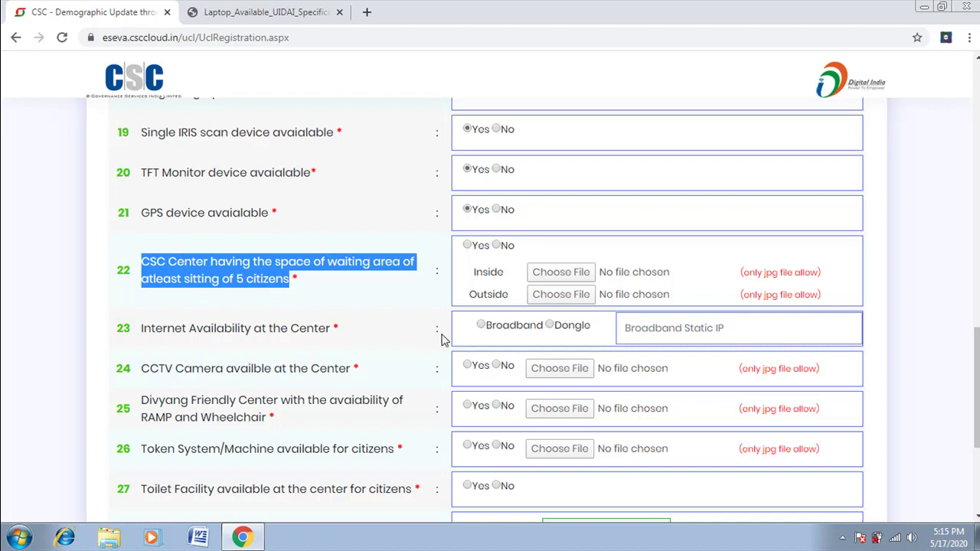
left_click(467, 245)
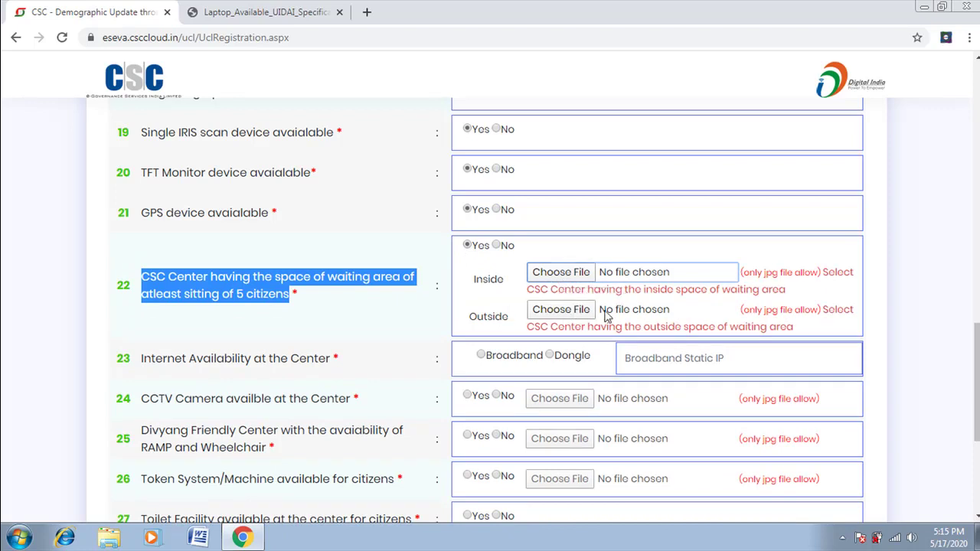
scroll(288, 227, "down", 3)
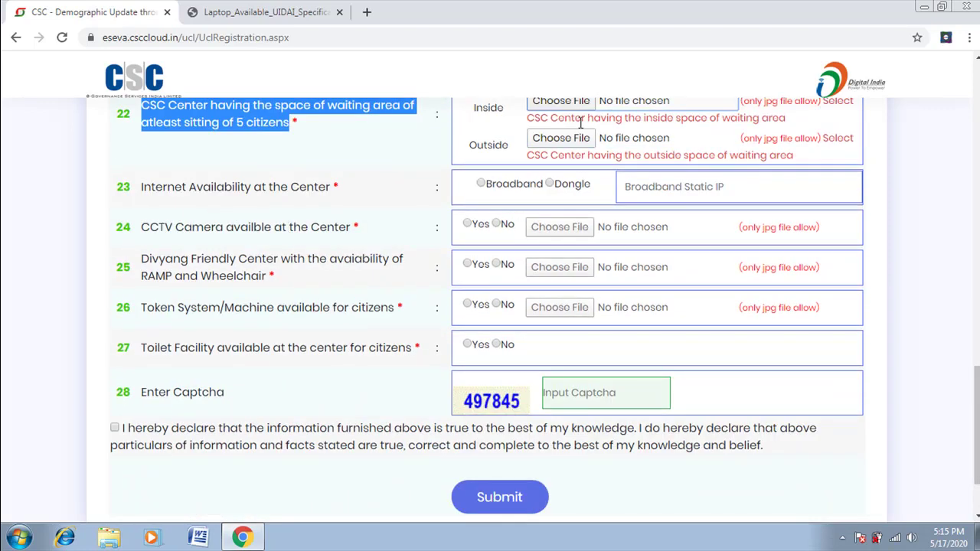
Step: Set the internet availability at the center to Dongle and answer Yes for the CCTV camera at the center
left_click(482, 184)
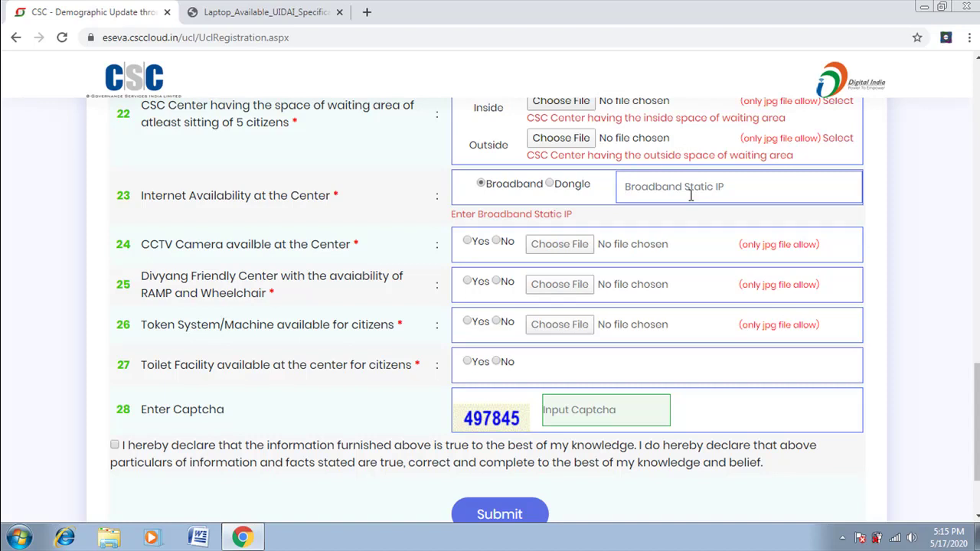
left_click(550, 185)
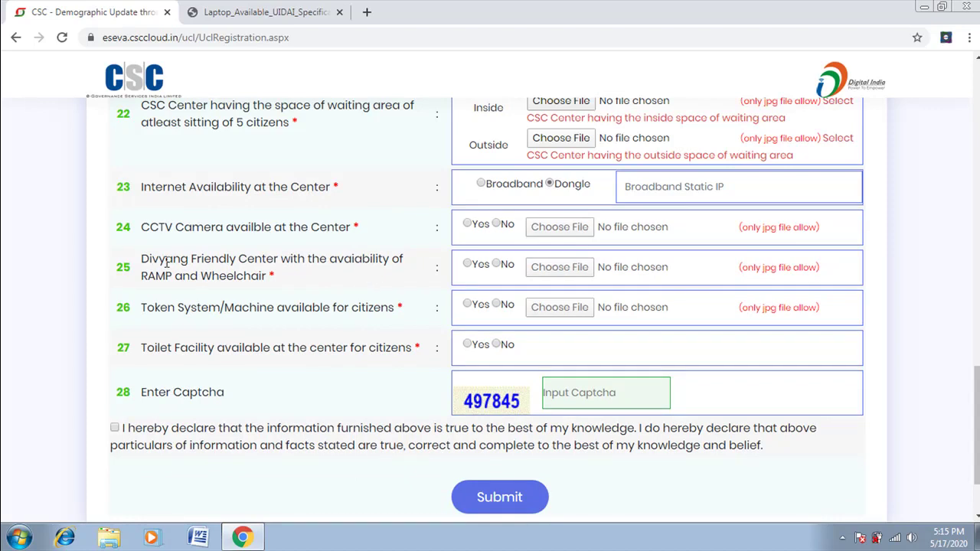
left_click_drag(143, 229, 355, 241)
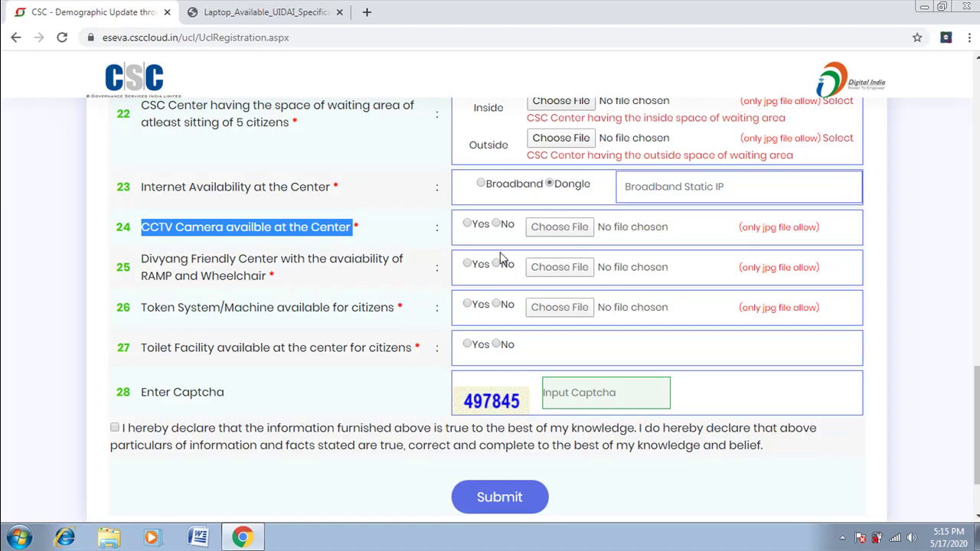
left_click(468, 225)
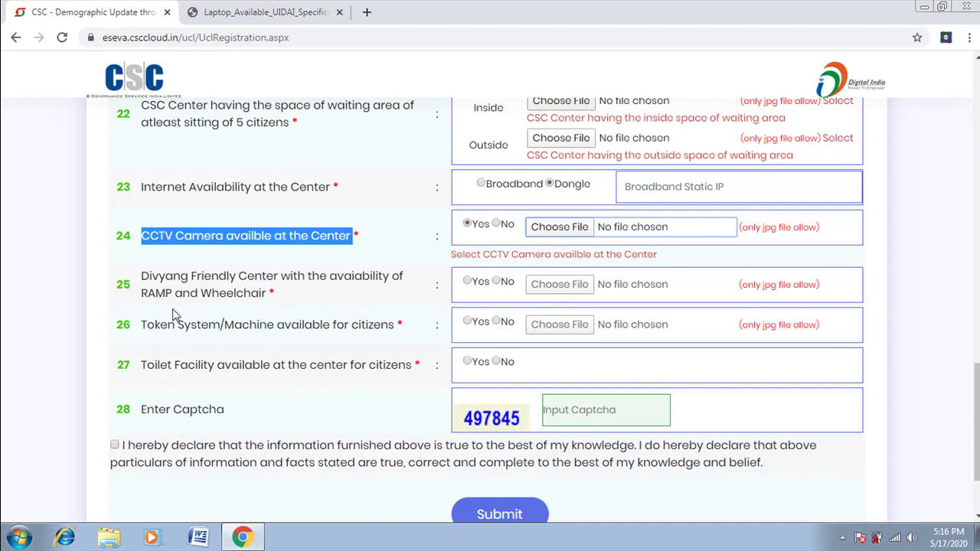
Step: Answer No for the Divyang friendly center with RAMP and wheelchair availability
triple_click(222, 295)
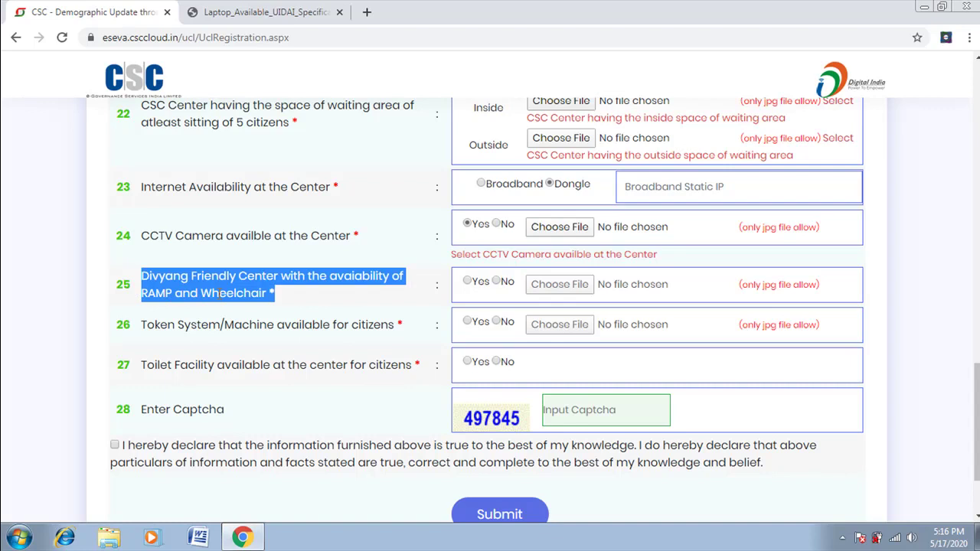
left_click(496, 282)
left_click(90, 358)
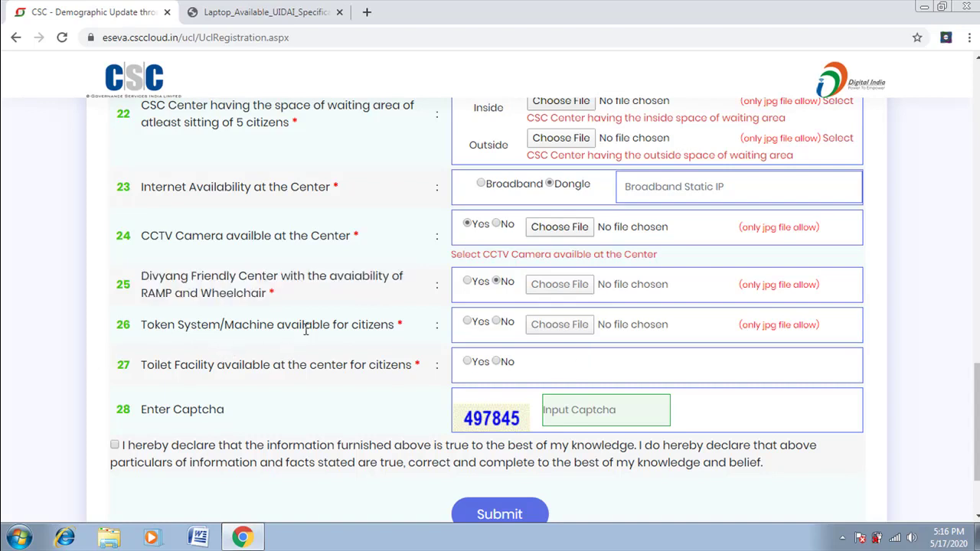
Step: Answer Yes for the token system/machine available for citizens
left_click_drag(304, 324, 369, 325)
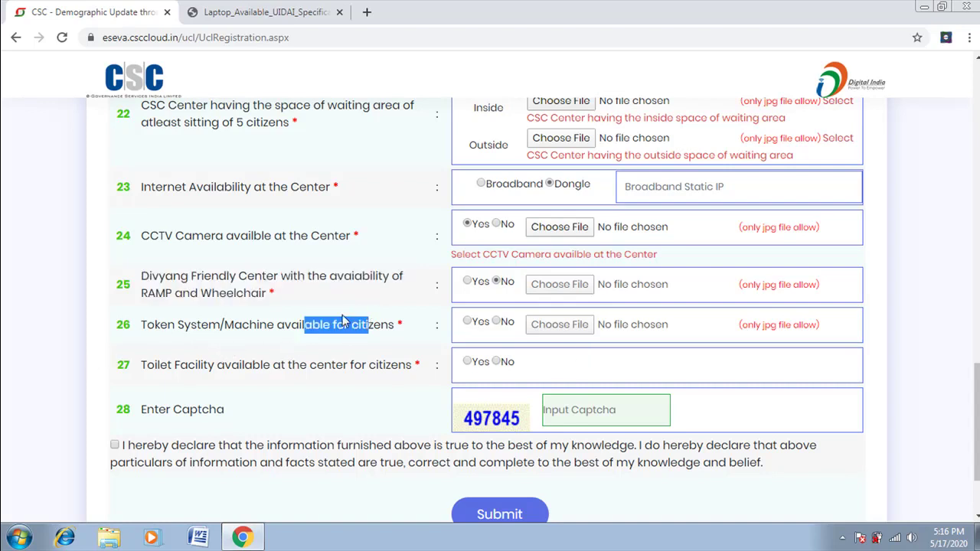
left_click(346, 323)
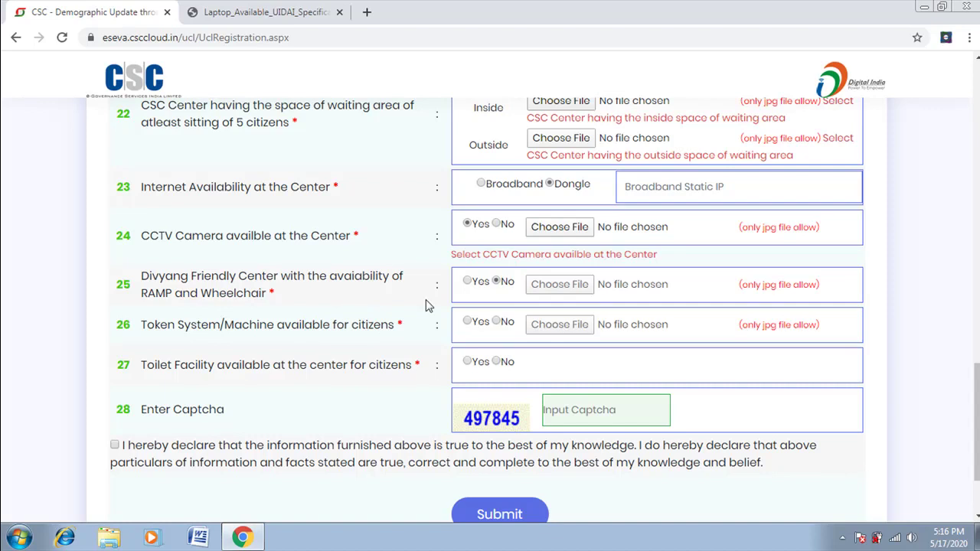
triple_click(366, 327)
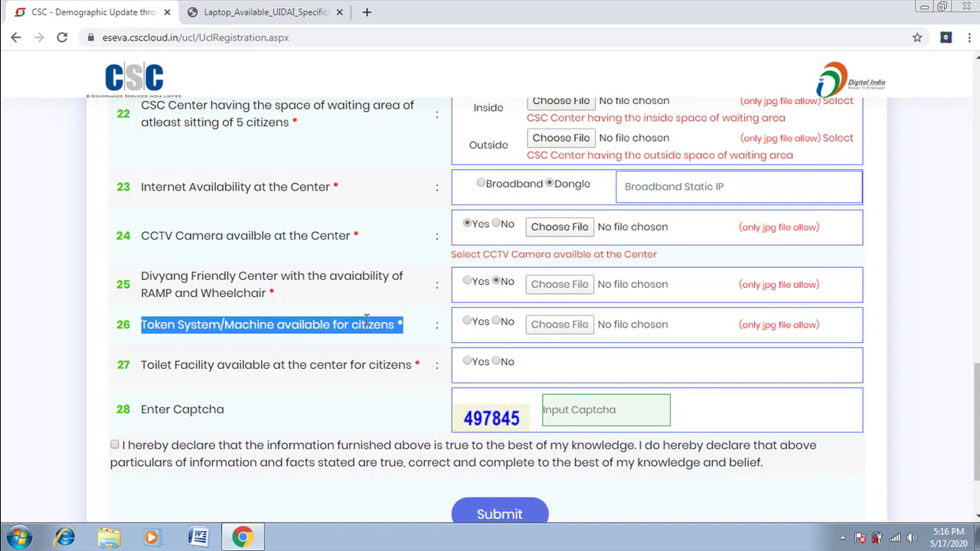
left_click(467, 321)
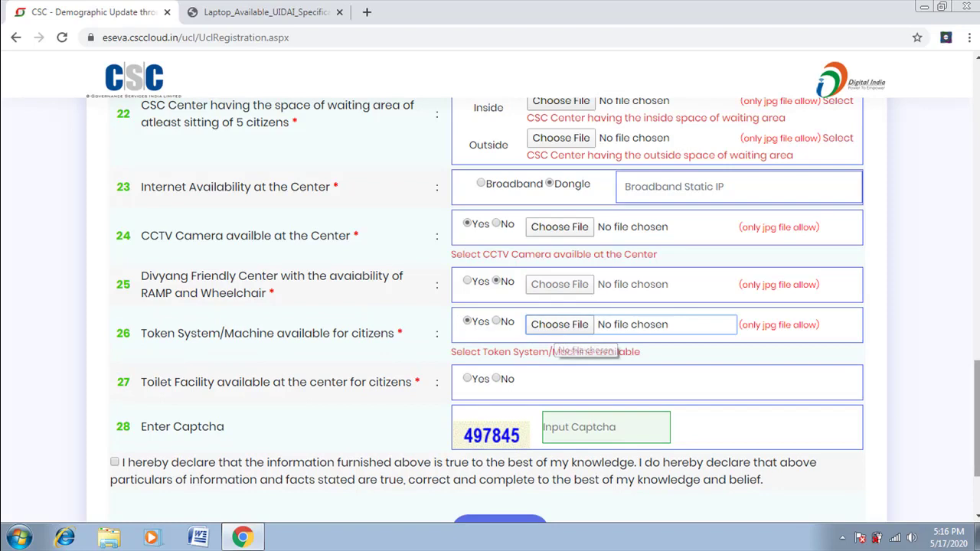
Step: Answer Yes for the toilet facility at the center and accept the declaration that the furnished information is true
scroll(574, 337, "down", 1)
scroll(689, 306, "down", 1)
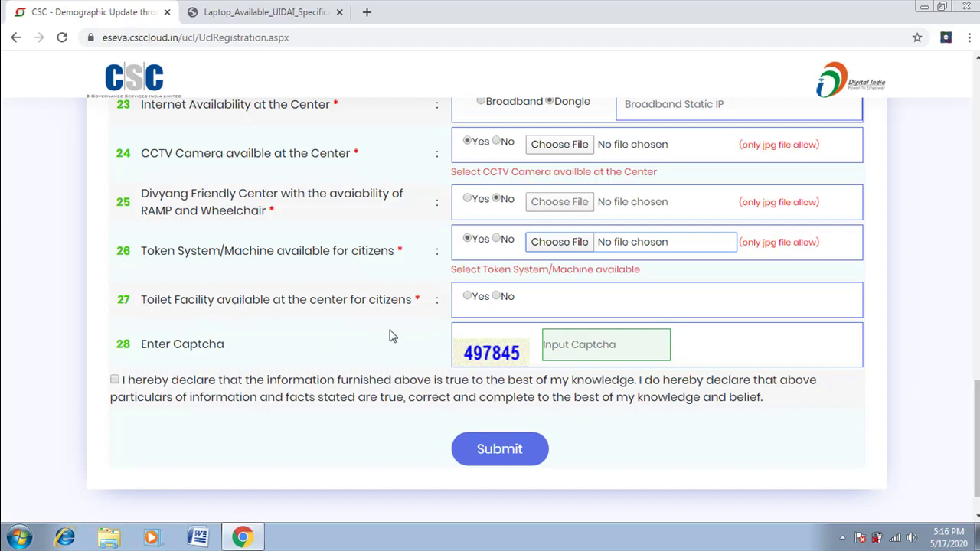
left_click(496, 297)
left_click(470, 297)
left_click(115, 380)
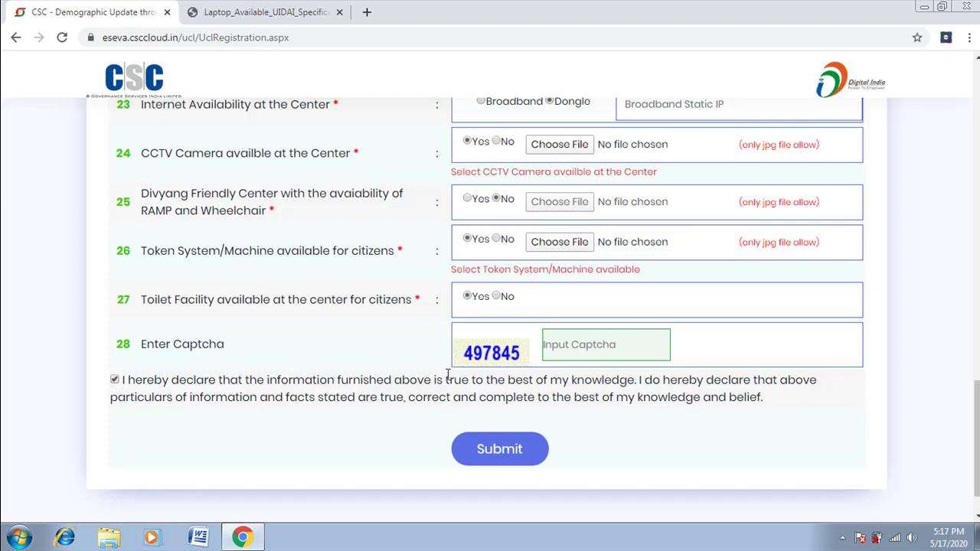
Step: Activate the empty captcha field and minimize the browser window to show the desktop
left_click(598, 348)
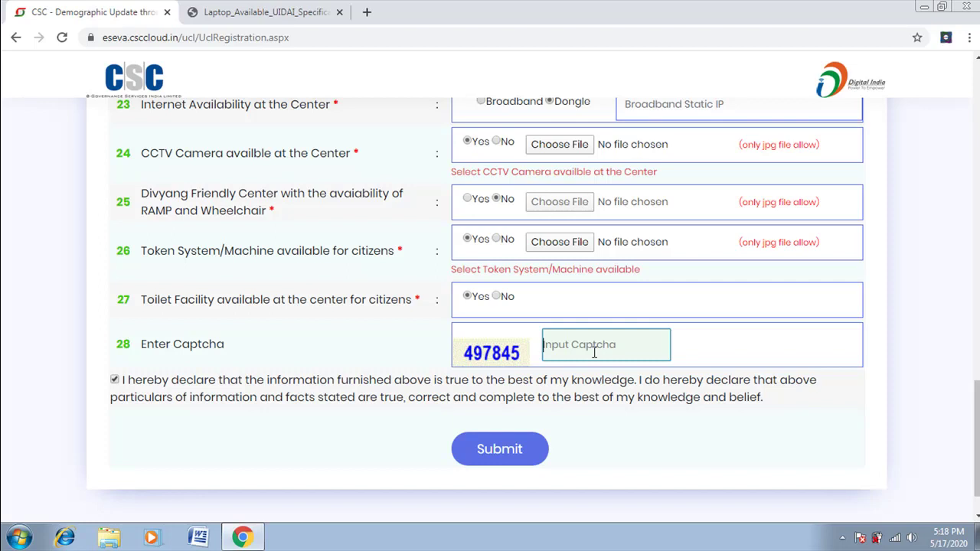
left_click(925, 8)
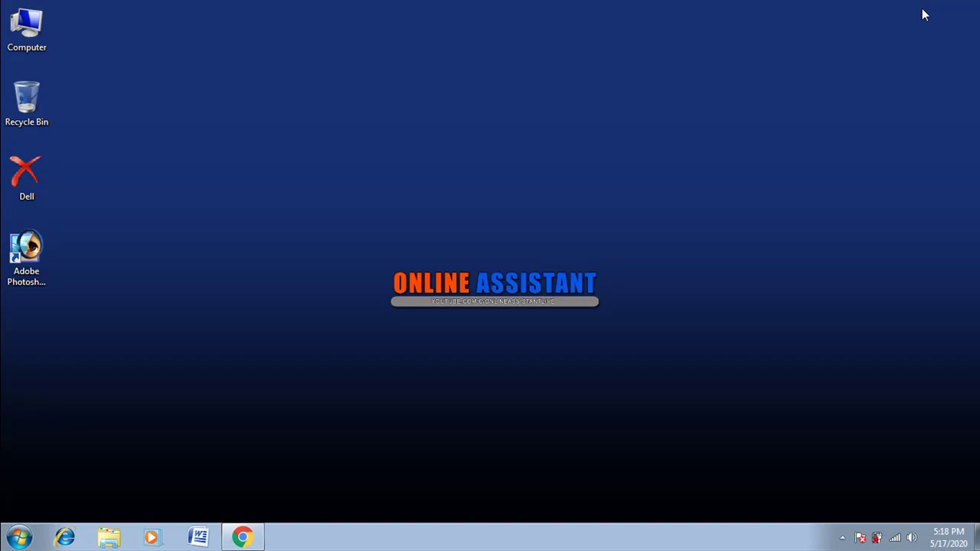